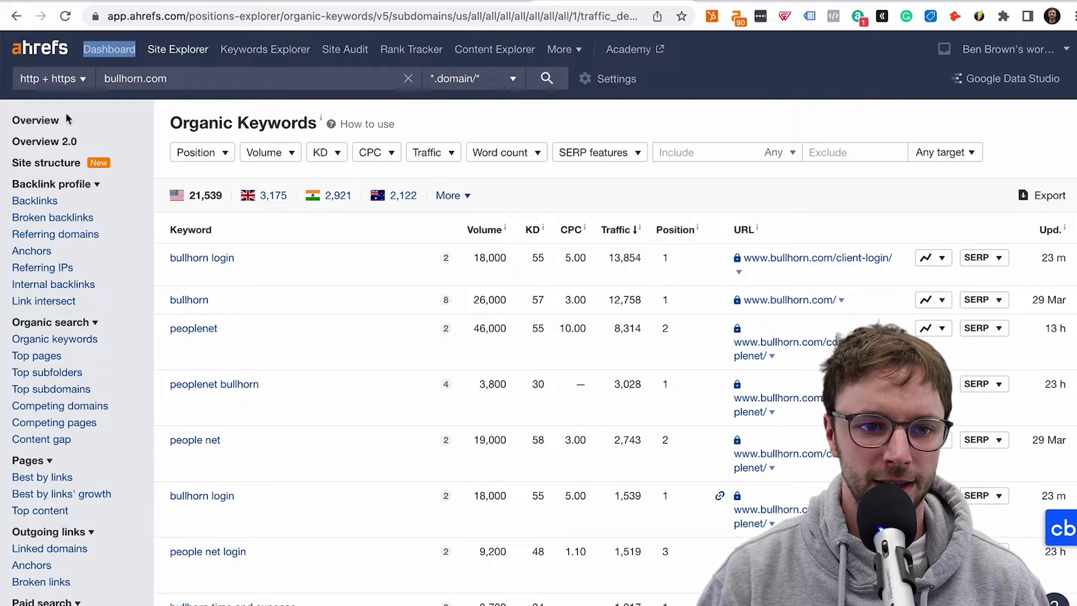
Open the organic keywords report from the bullhorn.com overview and filter it to results that include "software"
{"action": "left_click", "coordinate": [60, 120]}
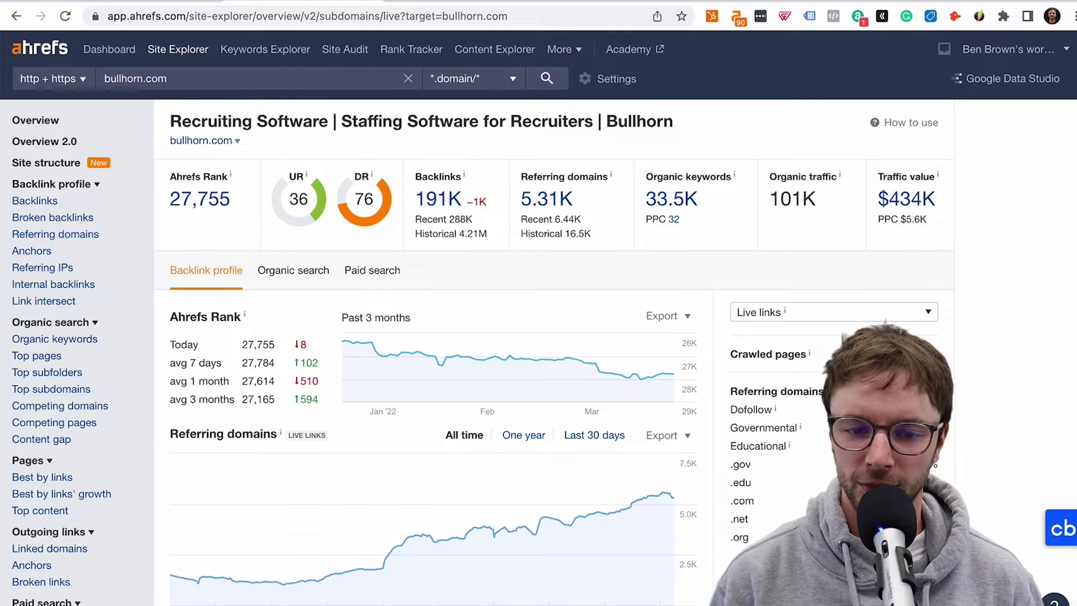
{"action": "left_click", "coordinate": [665, 206]}
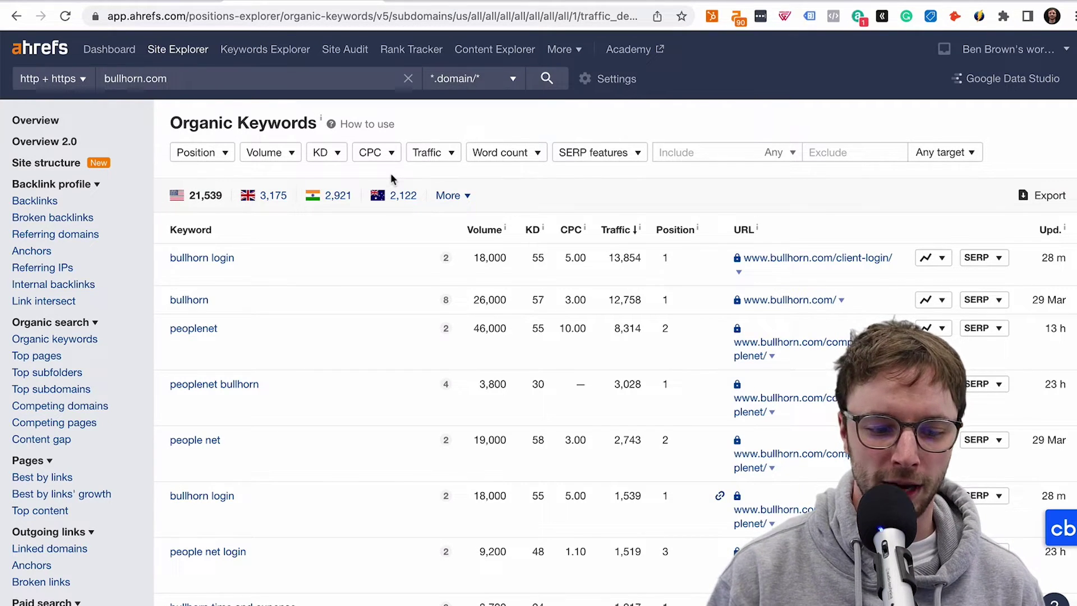
{"action": "left_click", "coordinate": [667, 152]}
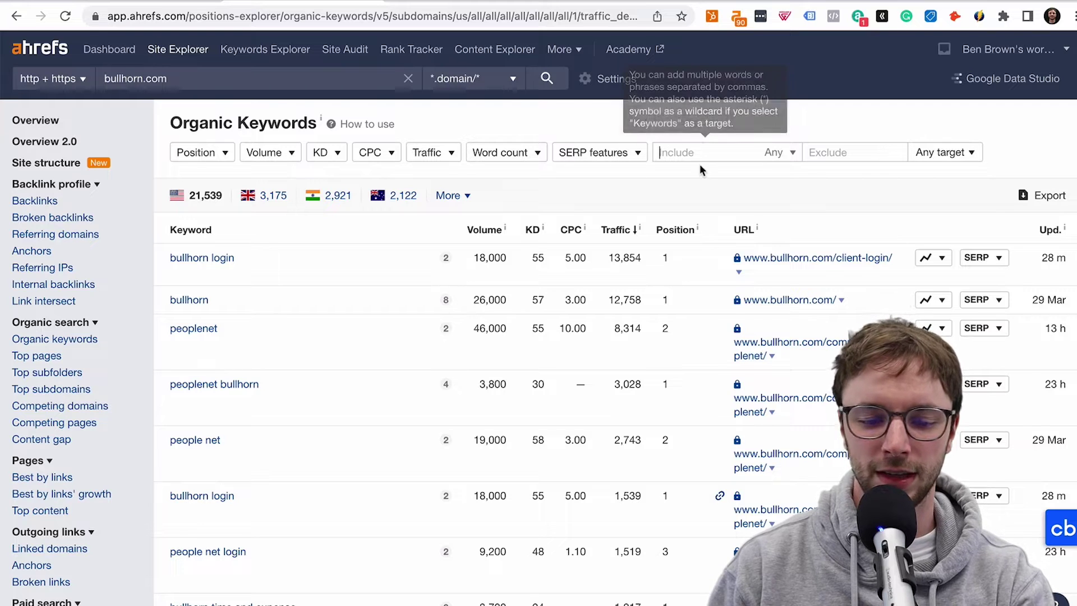
{"action": "type", "text": "software"}
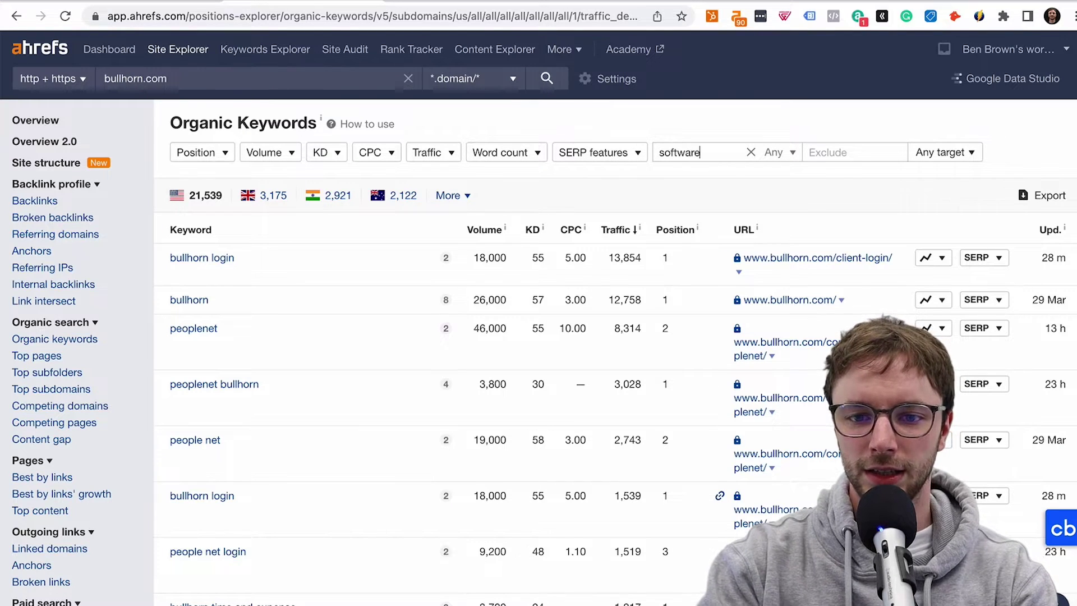
{"action": "key", "text": "Return"}
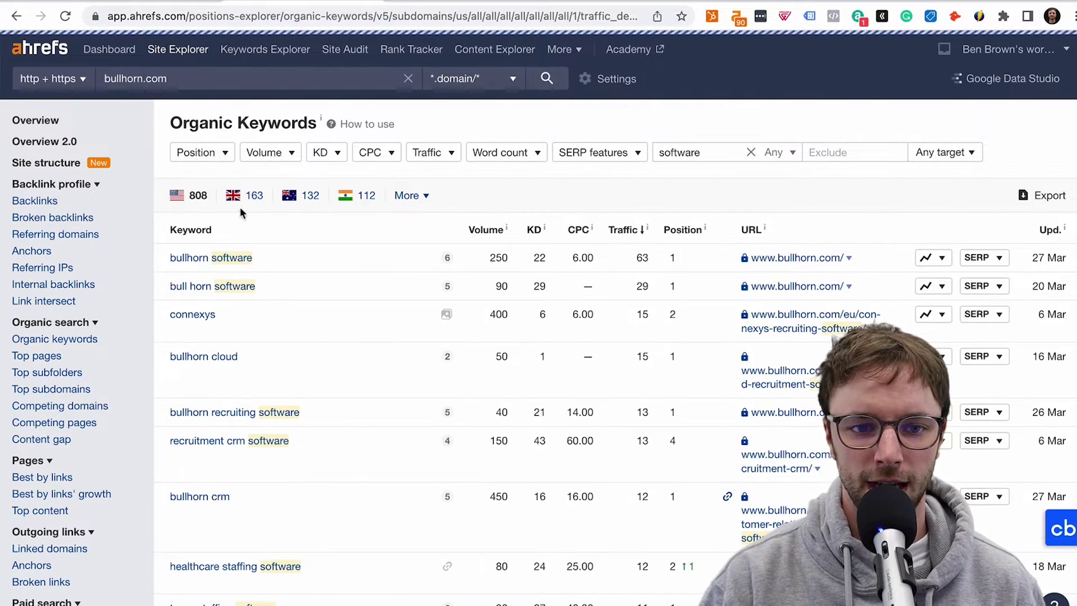
Limit the organic keywords to the United Kingdom and highlight the keyword "recruitment software" in the list
{"action": "left_click", "coordinate": [244, 195]}
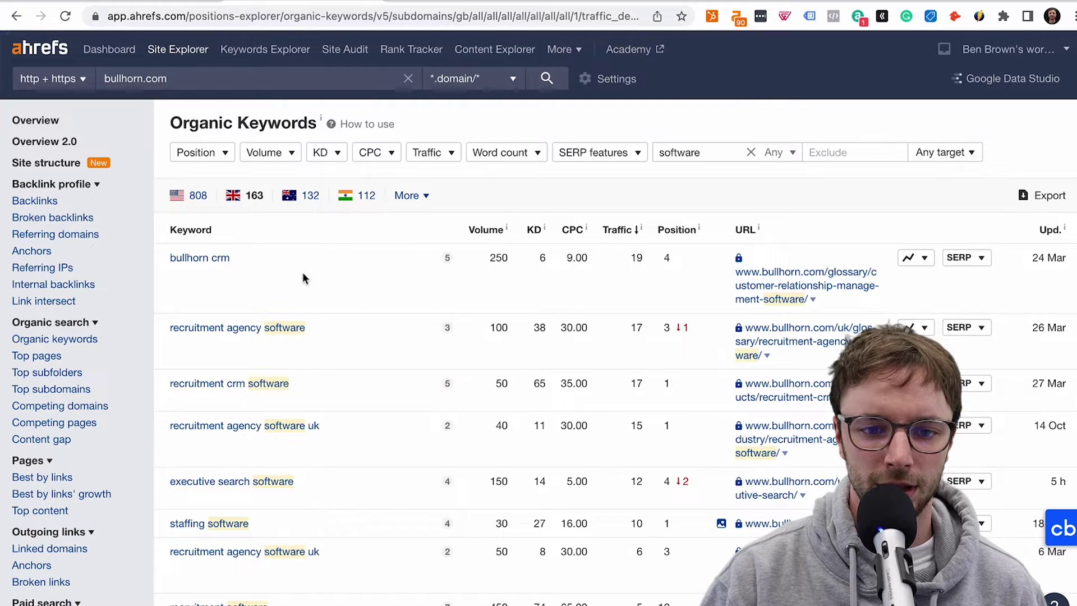
{"action": "scroll", "coordinate": [303, 279], "scroll_direction": "down", "scroll_amount": 3}
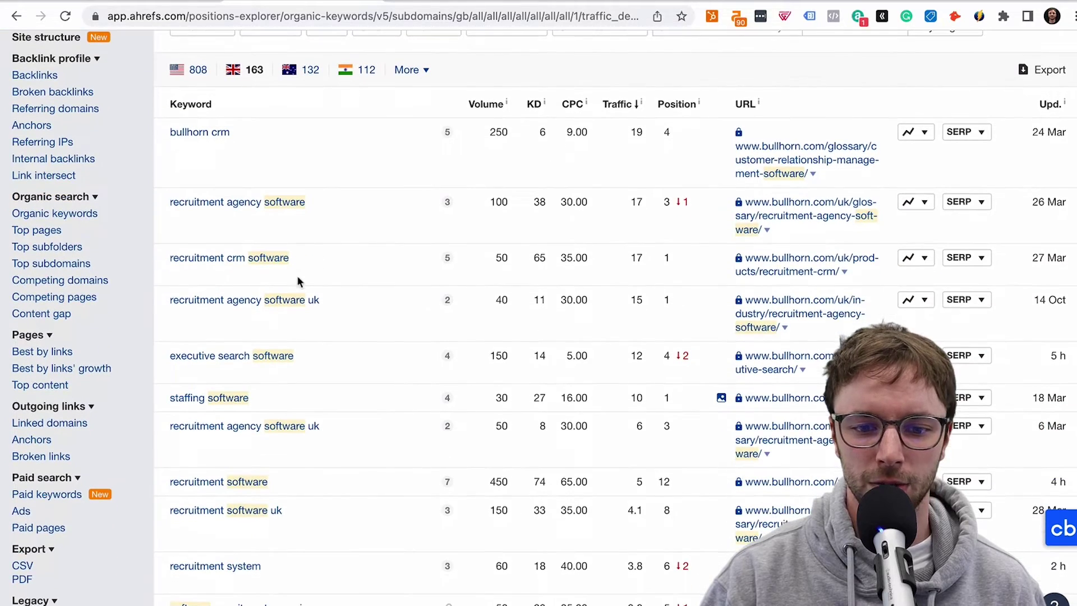
{"action": "scroll", "coordinate": [412, 410], "scroll_direction": "down", "scroll_amount": 1}
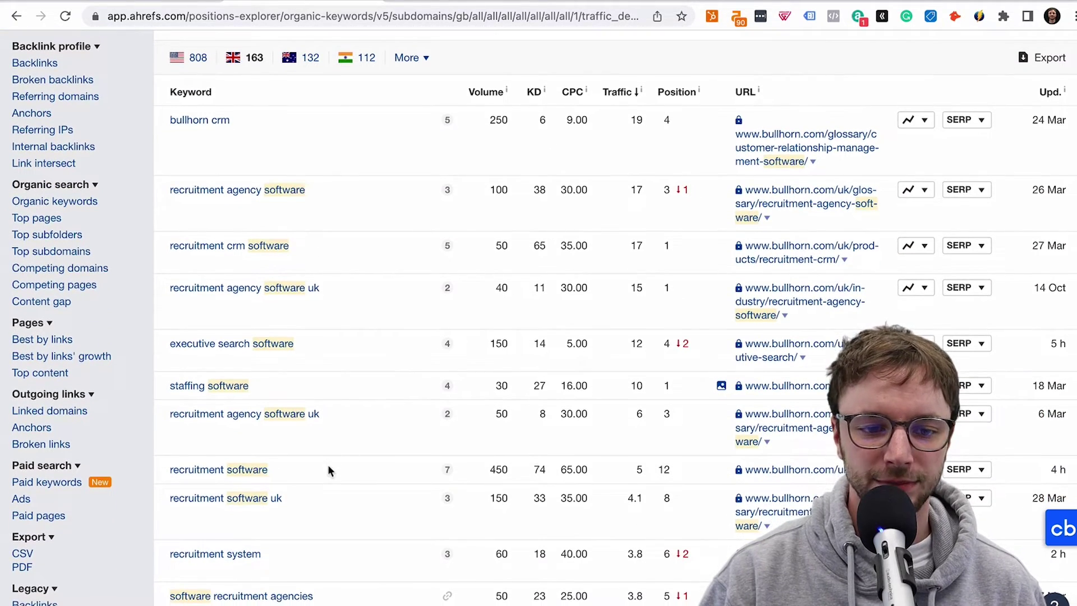
{"action": "left_click_drag", "start_coordinate": [277, 471], "coordinate": [167, 468]}
{"action": "scroll", "coordinate": [264, 456], "scroll_direction": "down", "scroll_amount": 1}
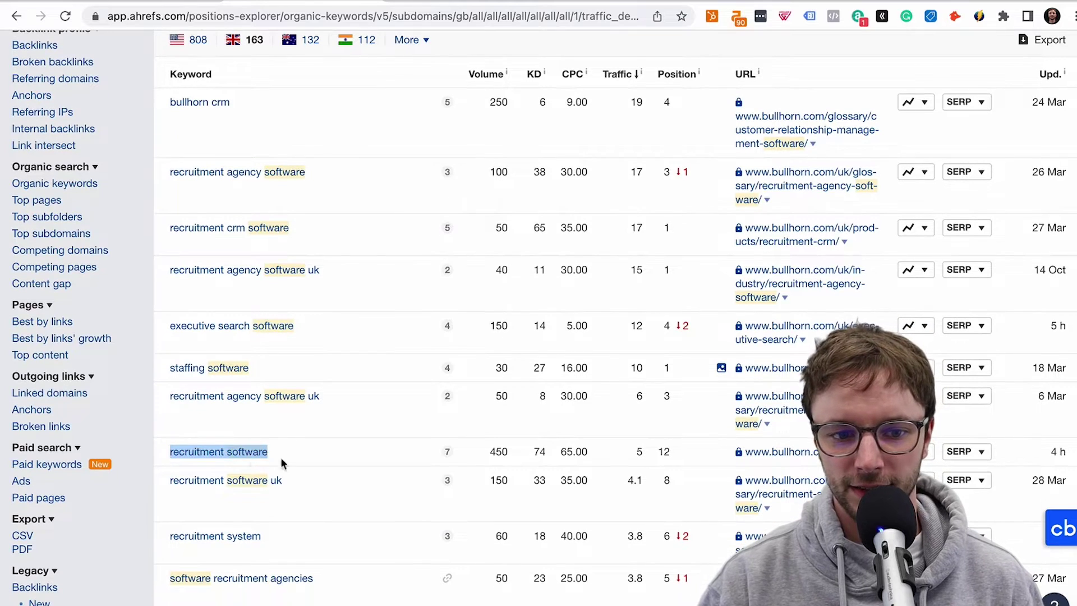
Check the main heading on Bullhorn's UK homepage for the target keyword and return to the organic keywords report
{"action": "left_click", "coordinate": [90, 1]}
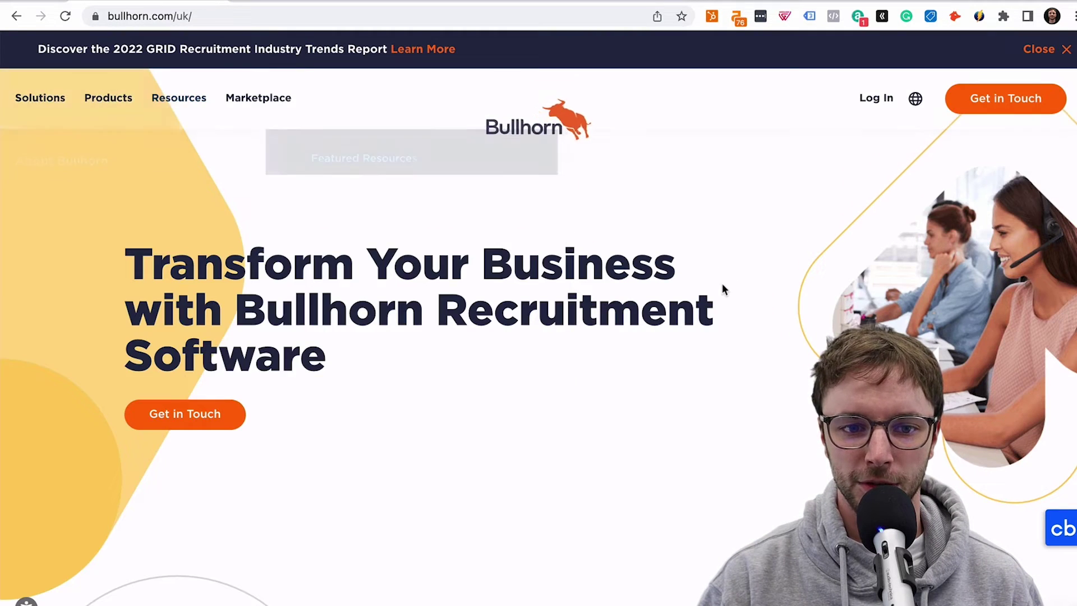
{"action": "left_click_drag", "start_coordinate": [676, 265], "coordinate": [540, 265]}
{"action": "left_click", "coordinate": [436, 324]}
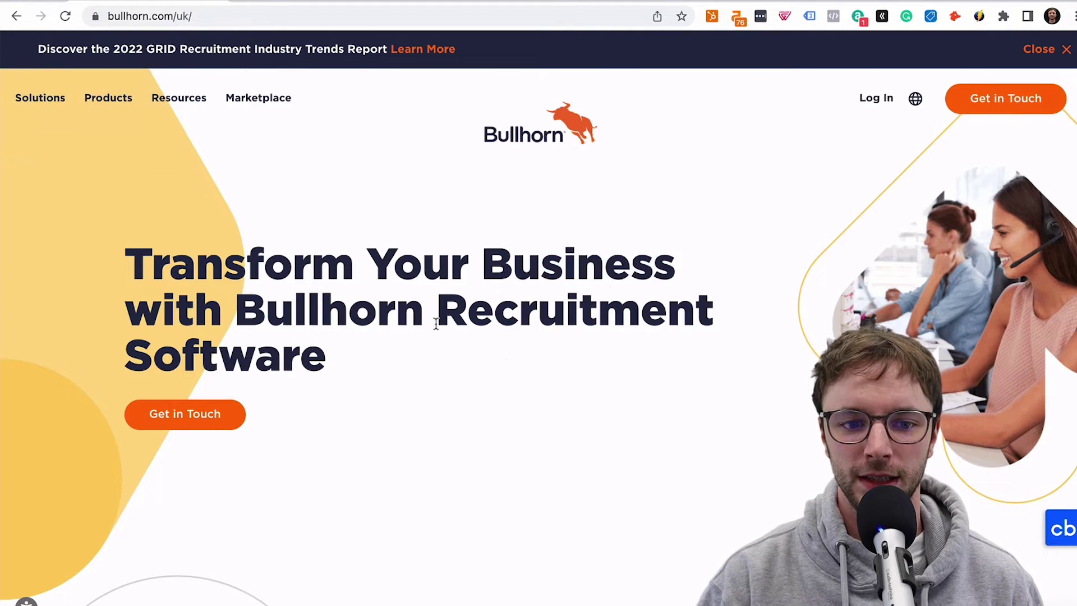
{"action": "left_click", "coordinate": [287, 2]}
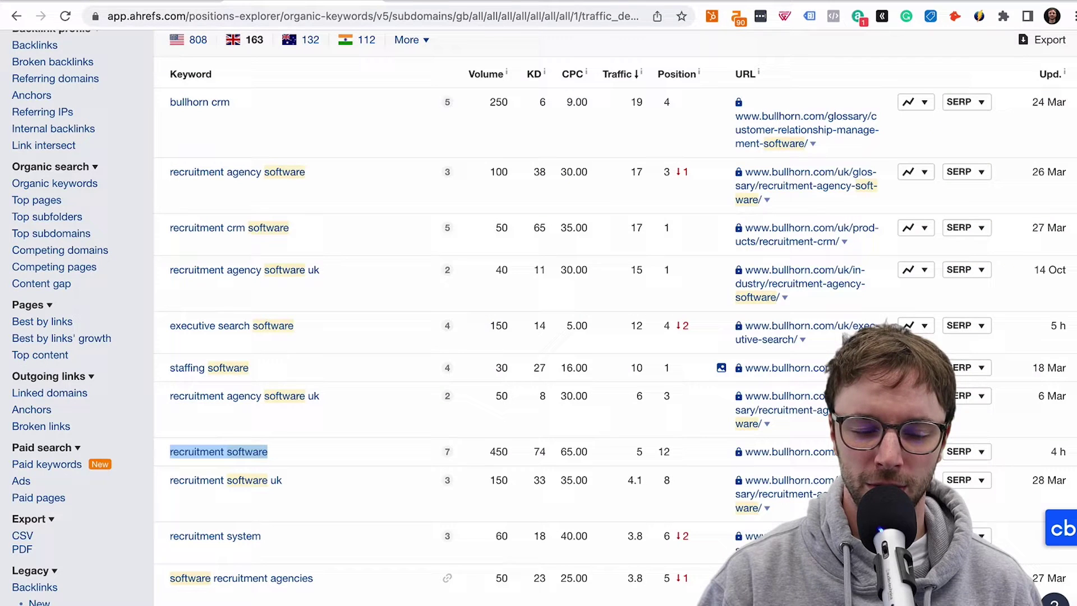
Examine the volume, difficulty, CPC, position and ranking URL of "recruitment software" alongside the neighbouring UK keywords
{"action": "left_click", "coordinate": [317, 452]}
{"action": "left_click_drag", "start_coordinate": [314, 449], "coordinate": [177, 451]}
{"action": "left_click", "coordinate": [310, 459]}
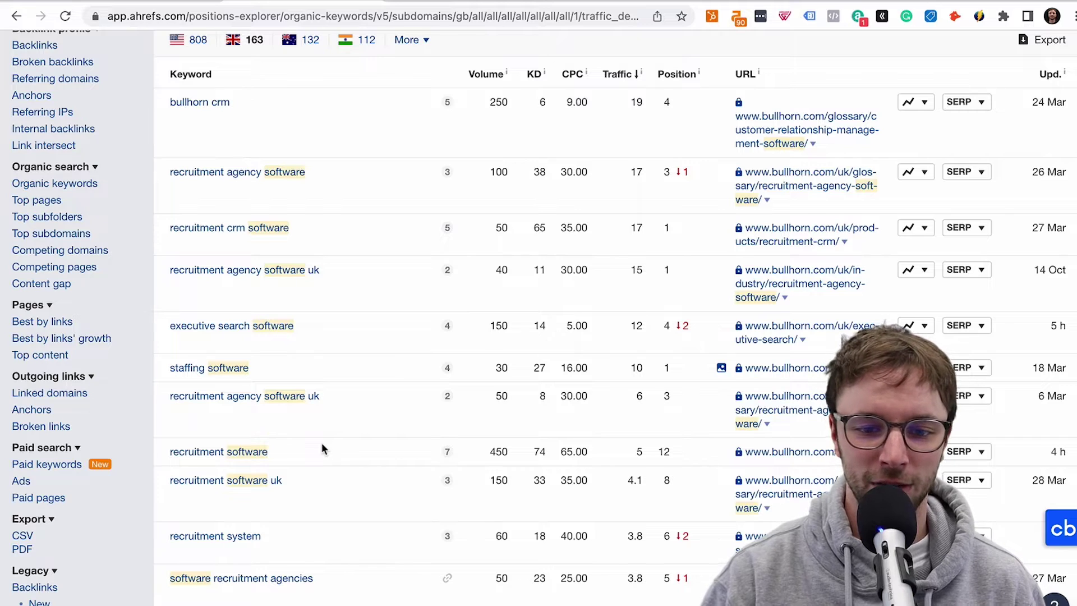
{"action": "scroll", "coordinate": [322, 441], "scroll_direction": "down", "scroll_amount": 4}
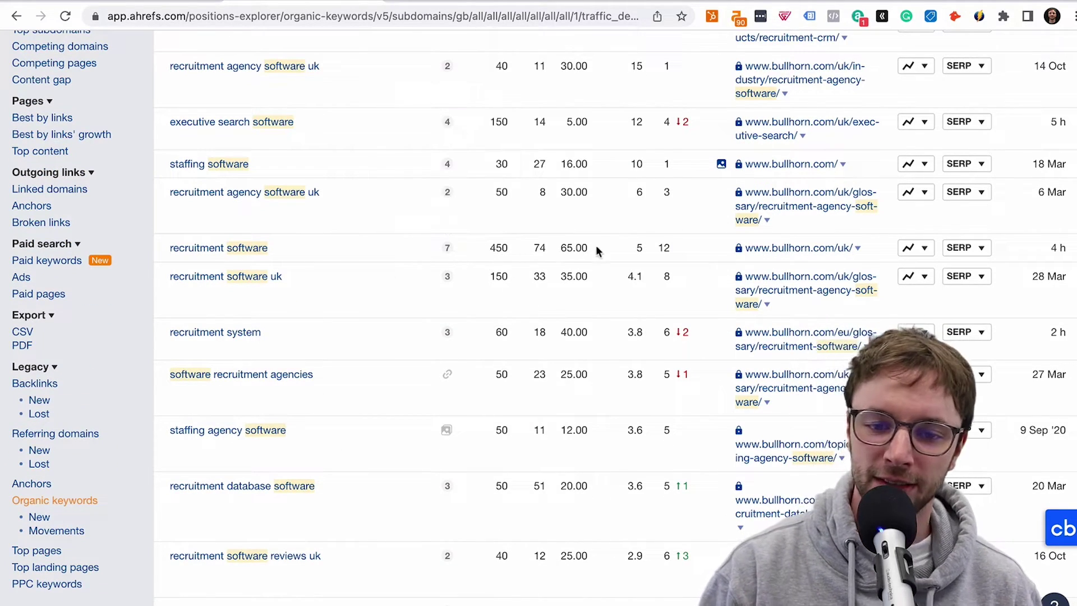
{"action": "scroll", "coordinate": [443, 253], "scroll_direction": "up", "scroll_amount": 1}
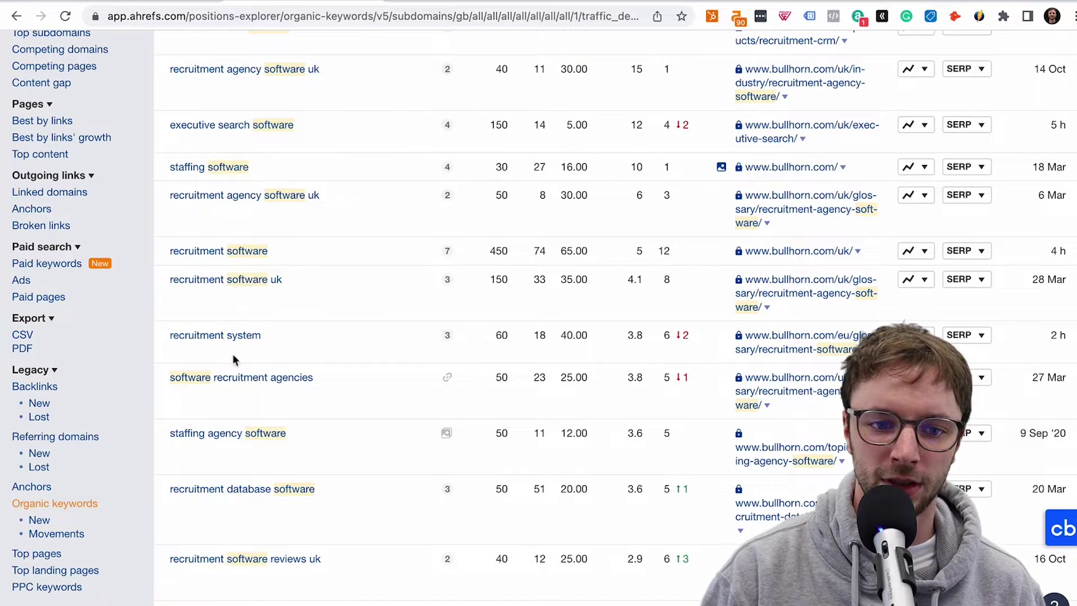
{"action": "scroll", "coordinate": [212, 227], "scroll_direction": "up", "scroll_amount": 1}
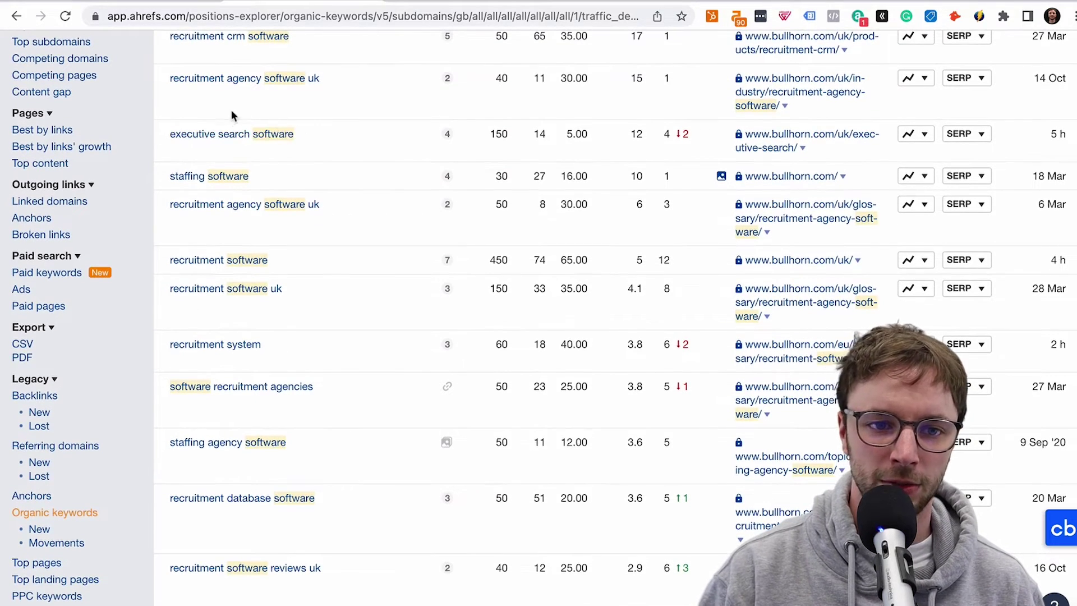
{"action": "scroll", "coordinate": [231, 117], "scroll_direction": "up", "scroll_amount": 1}
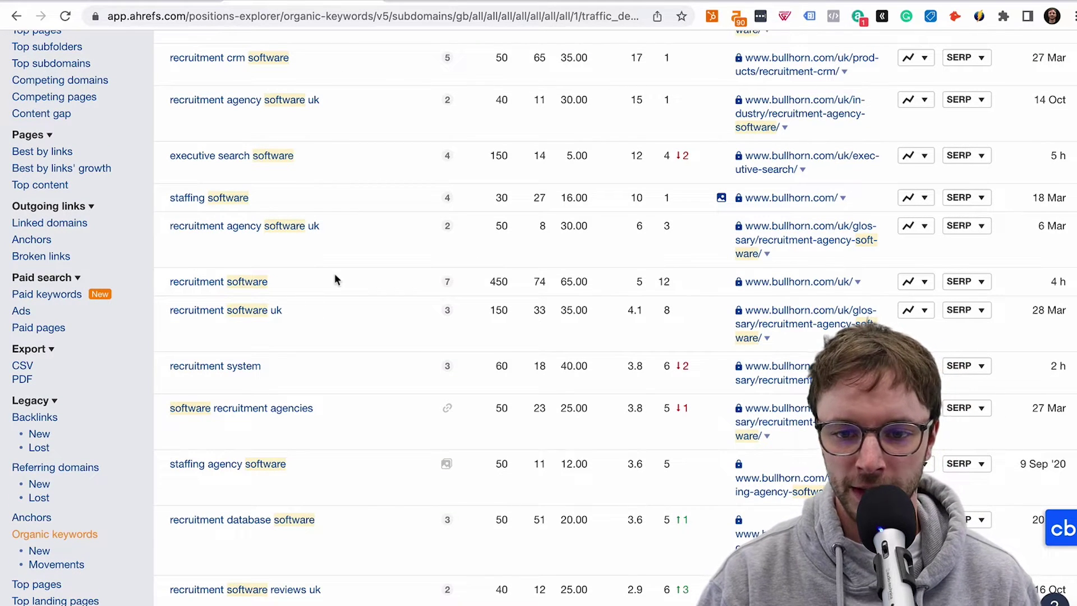
Open the Google results for "recruitment software" and examine the ads, featured snippet and Voyager Software's organic result
{"action": "left_click", "coordinate": [230, 281]}
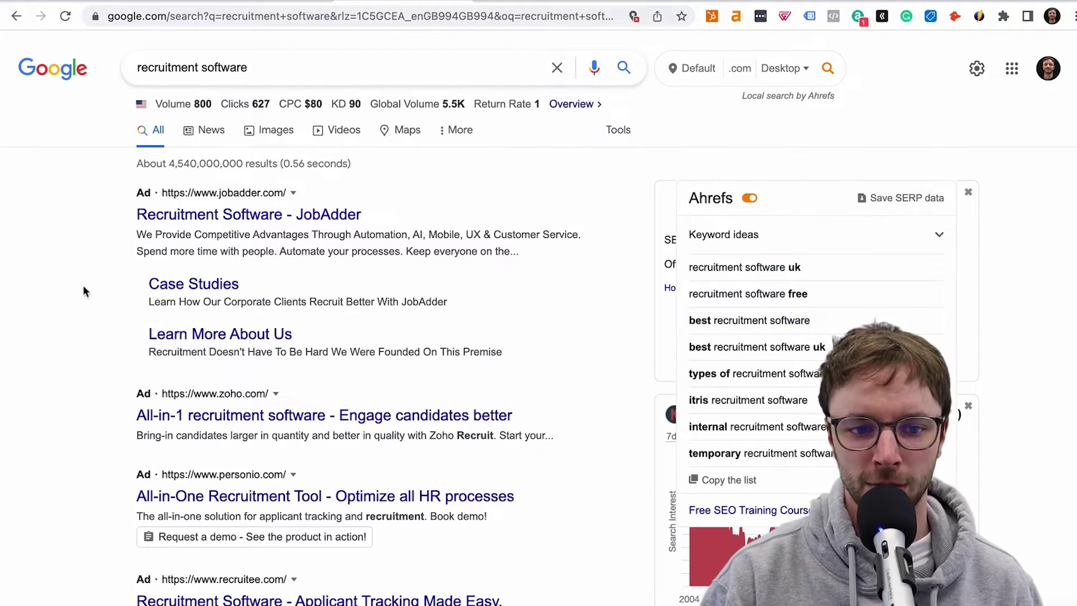
{"action": "scroll", "coordinate": [83, 285], "scroll_direction": "down", "scroll_amount": 3}
{"action": "scroll", "coordinate": [112, 250], "scroll_direction": "down", "scroll_amount": 12}
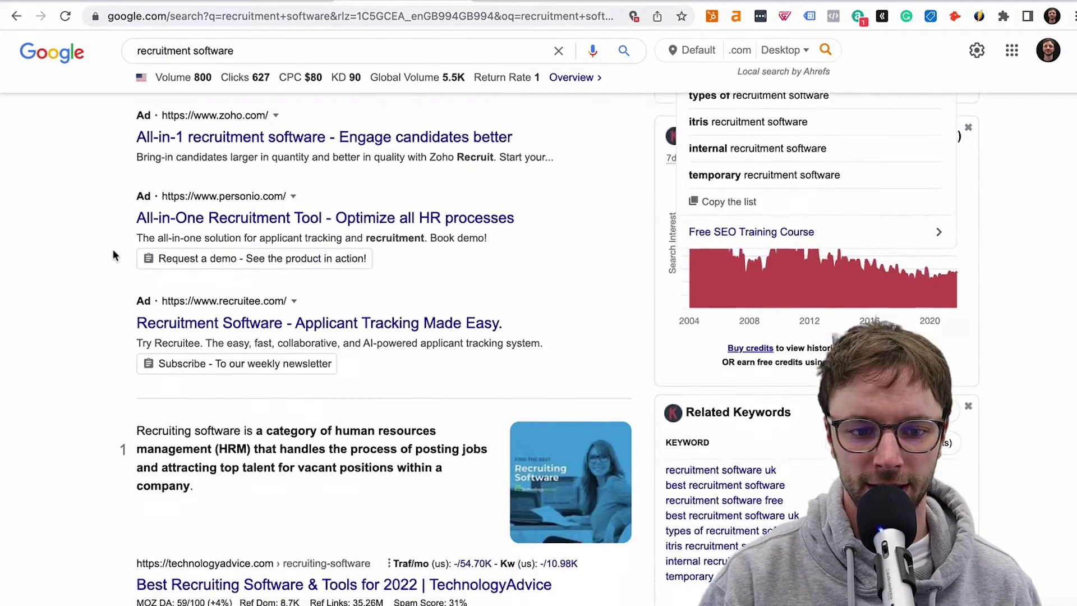
{"action": "scroll", "coordinate": [96, 251], "scroll_direction": "up", "scroll_amount": 7}
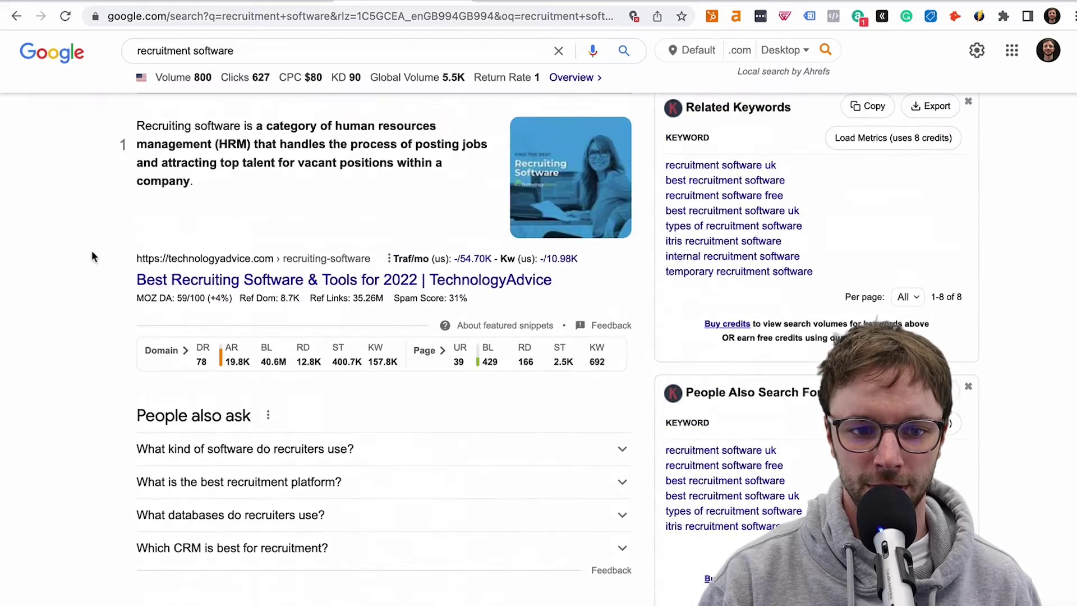
{"action": "scroll", "coordinate": [112, 270], "scroll_direction": "down", "scroll_amount": 5}
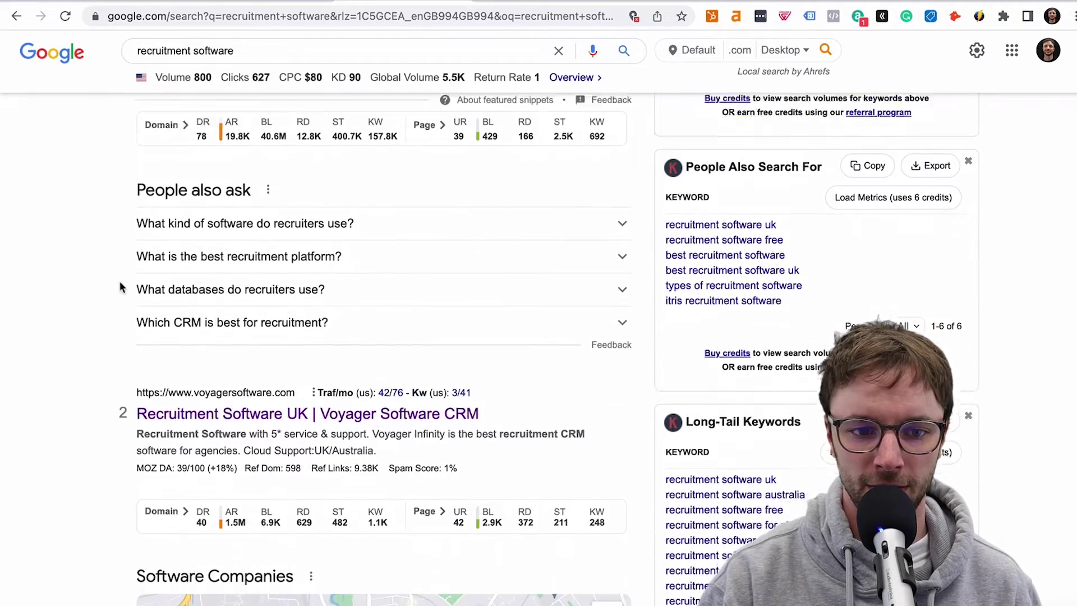
{"action": "left_click_drag", "start_coordinate": [120, 349], "coordinate": [509, 427]}
{"action": "left_click", "coordinate": [509, 428]}
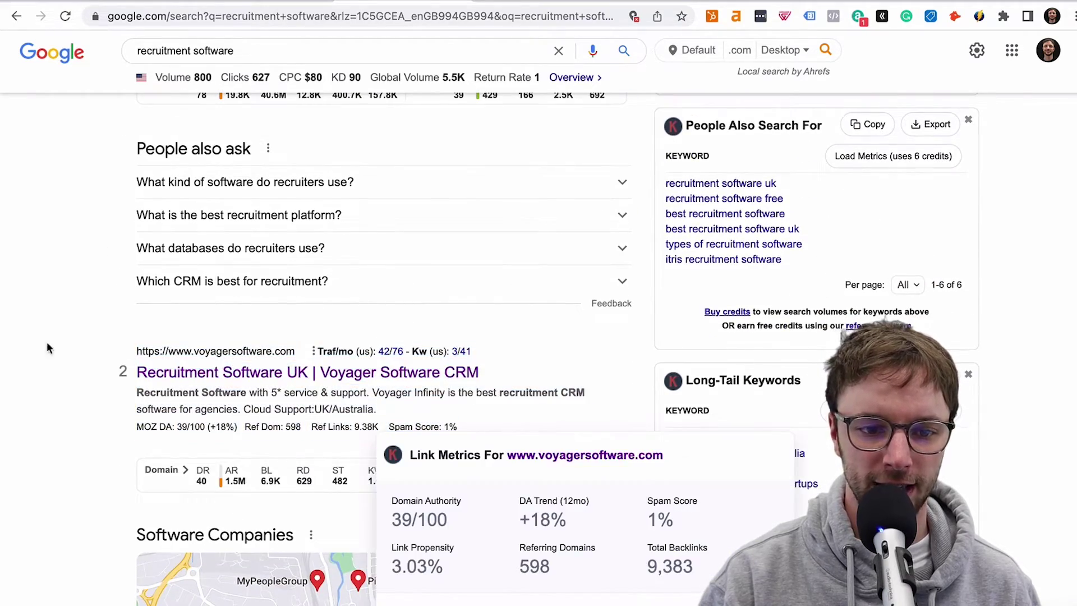
{"action": "scroll", "coordinate": [56, 331], "scroll_direction": "down", "scroll_amount": 1}
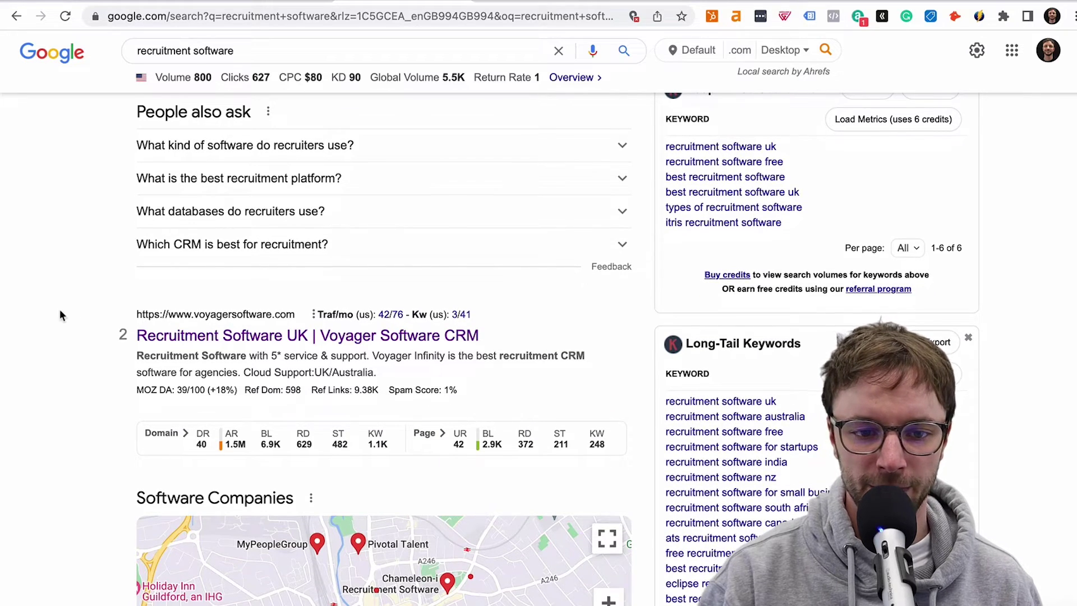
{"action": "scroll", "coordinate": [59, 309], "scroll_direction": "down", "scroll_amount": 2}
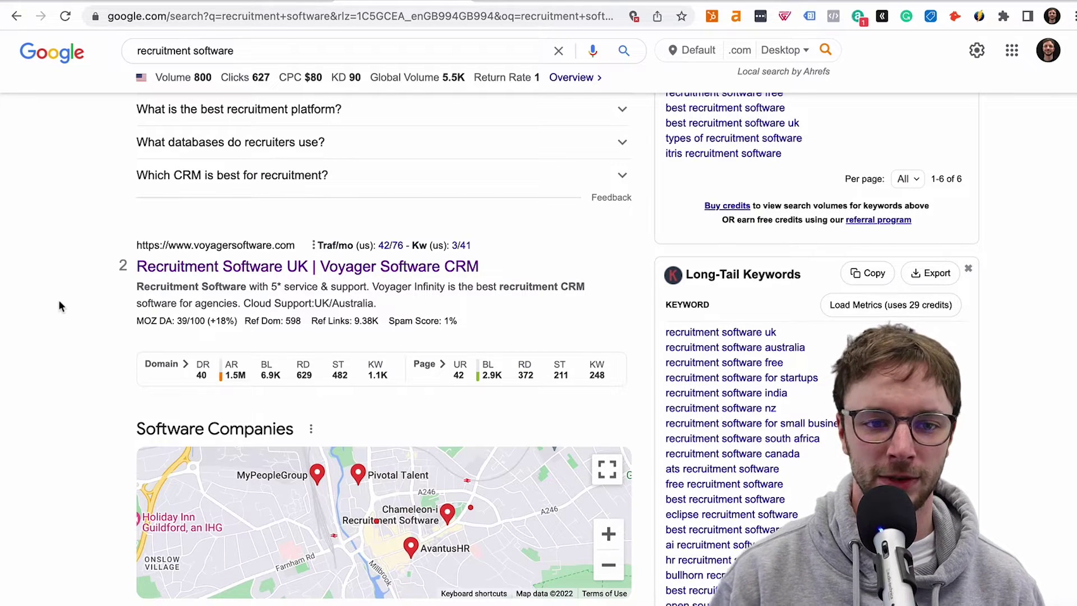
Review the remaining organic results on the page, from position 3 to 11, to see which kinds of sites rank
{"action": "scroll", "coordinate": [90, 325], "scroll_direction": "down", "scroll_amount": 15}
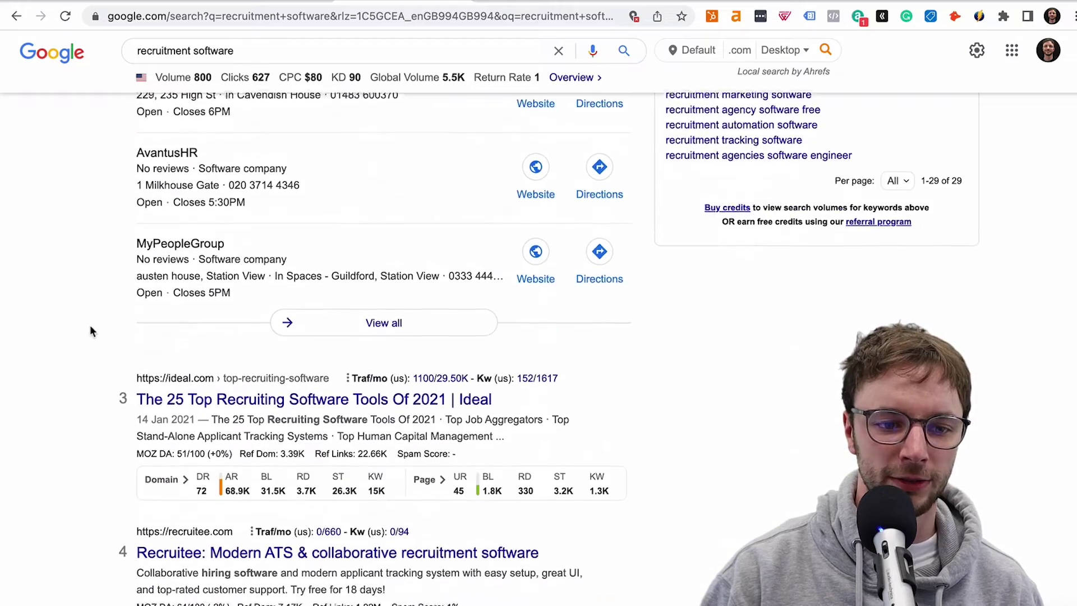
{"action": "scroll", "coordinate": [202, 449], "scroll_direction": "down", "scroll_amount": 4}
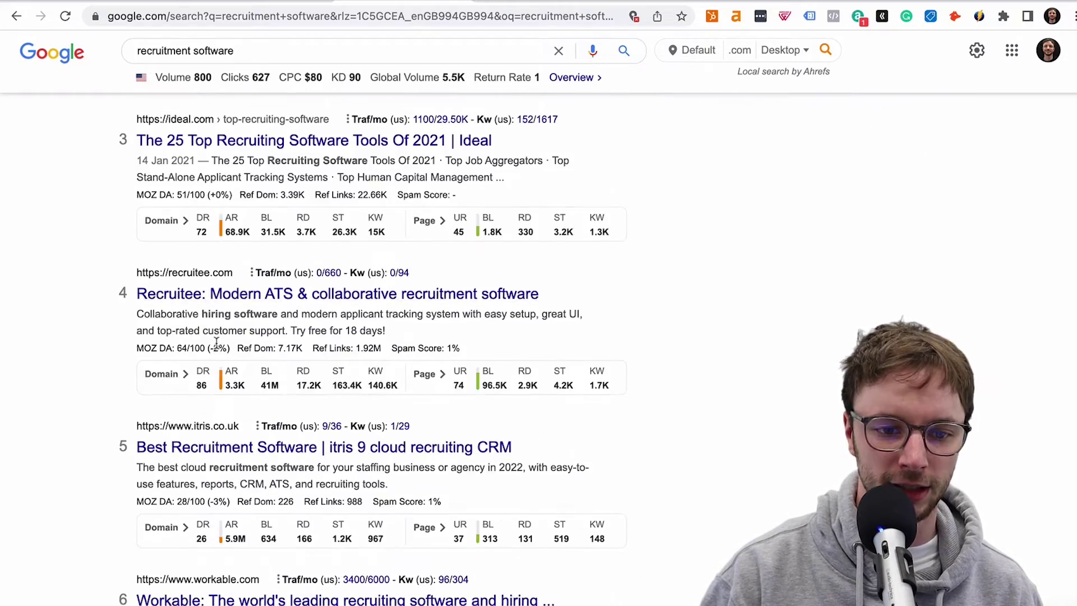
{"action": "scroll", "coordinate": [216, 342], "scroll_direction": "down", "scroll_amount": 3}
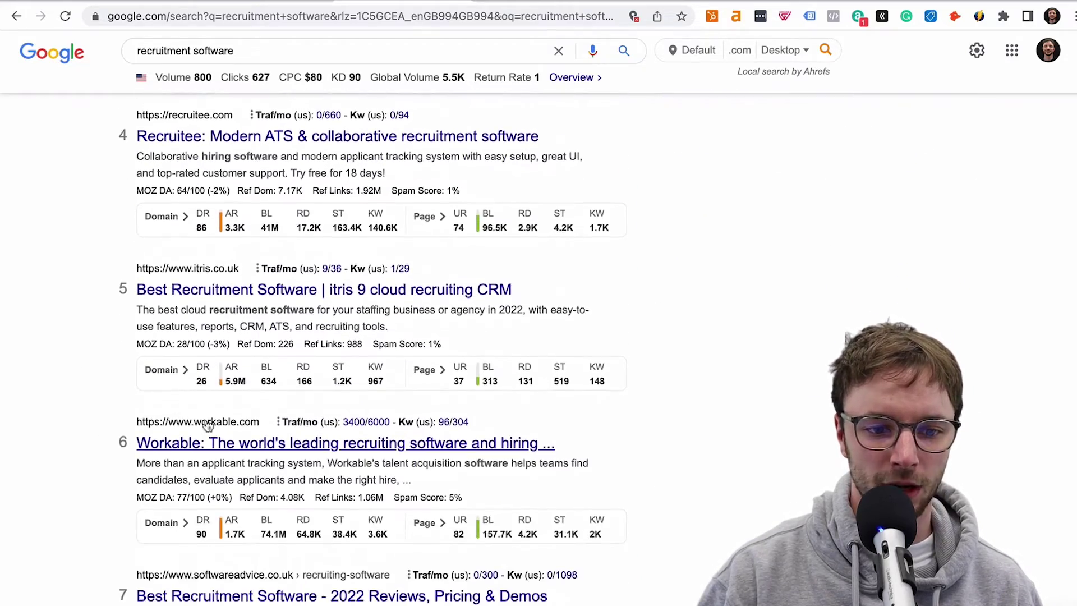
{"action": "scroll", "coordinate": [208, 426], "scroll_direction": "down", "scroll_amount": 4}
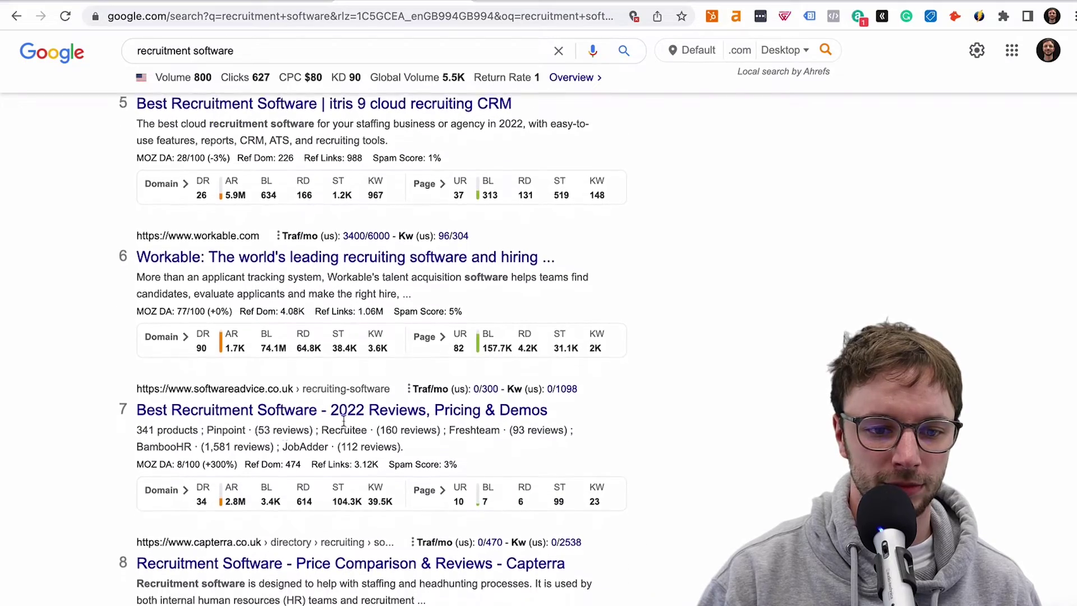
{"action": "scroll", "coordinate": [343, 421], "scroll_direction": "down", "scroll_amount": 5}
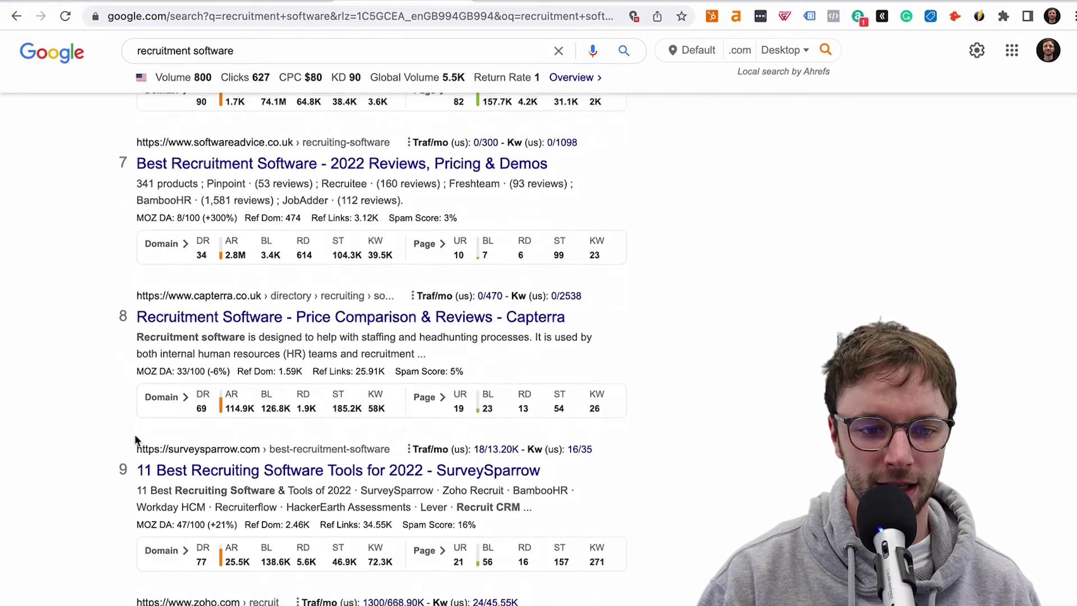
{"action": "scroll", "coordinate": [134, 438], "scroll_direction": "down", "scroll_amount": 5}
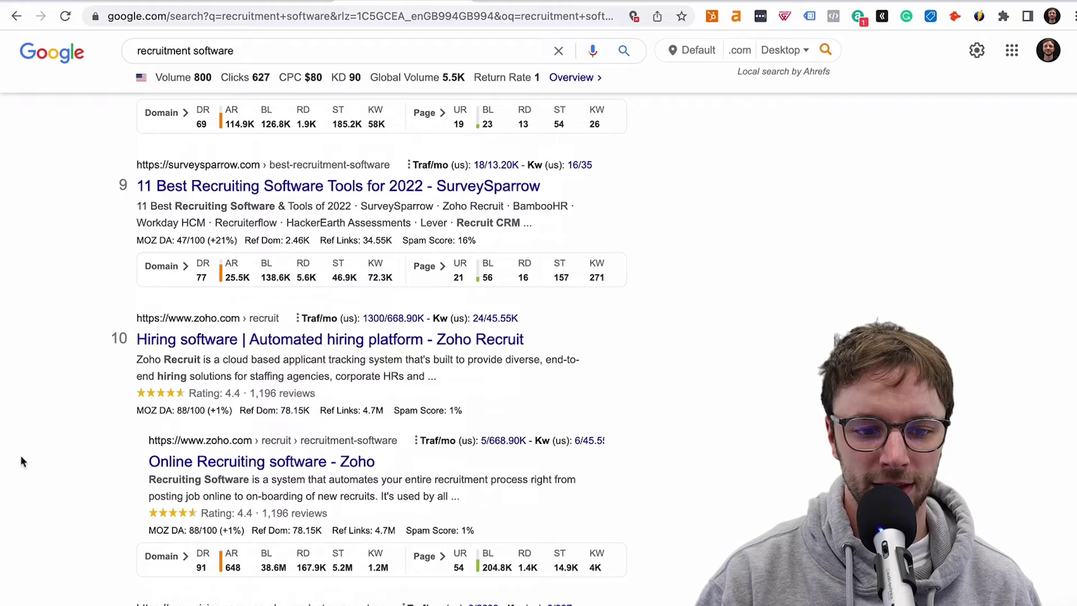
{"action": "scroll", "coordinate": [96, 445], "scroll_direction": "down", "scroll_amount": 3}
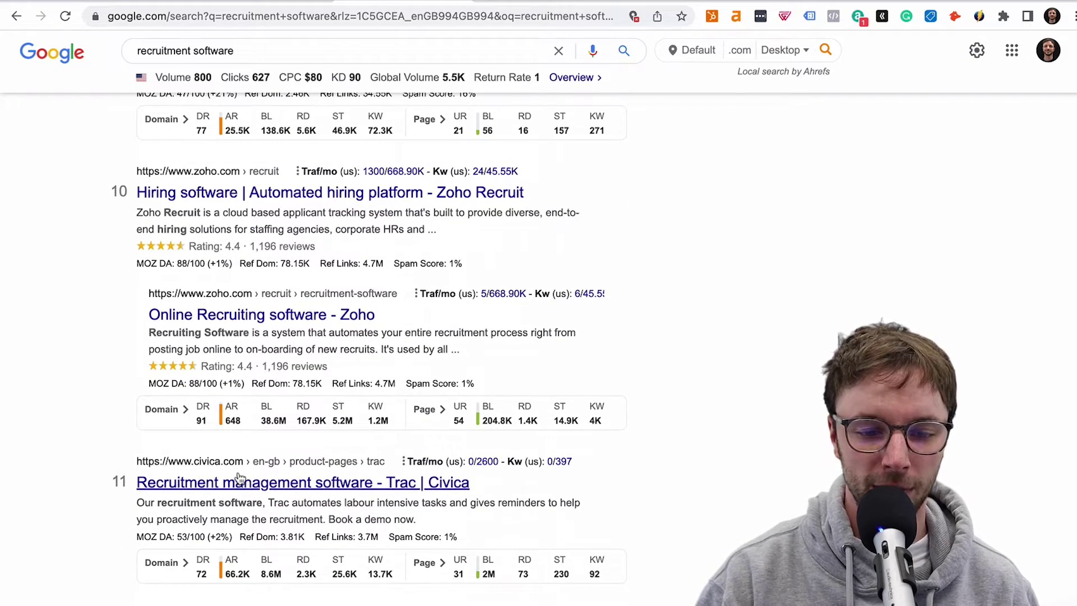
{"action": "scroll", "coordinate": [101, 465], "scroll_direction": "up", "scroll_amount": 9}
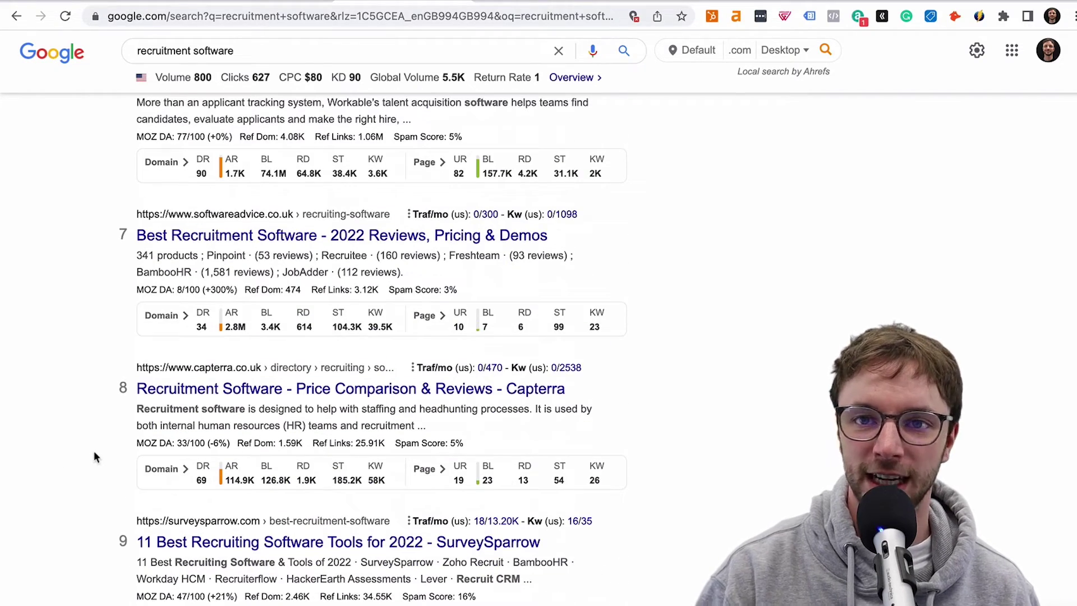
{"action": "scroll", "coordinate": [95, 457], "scroll_direction": "up", "scroll_amount": 11}
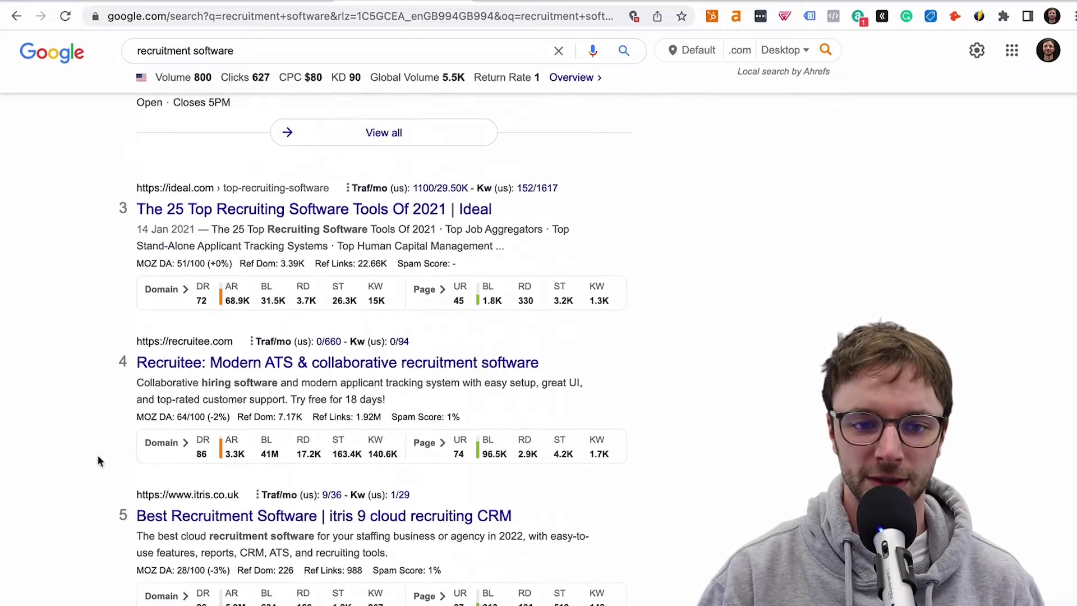
{"action": "scroll", "coordinate": [97, 457], "scroll_direction": "up", "scroll_amount": 10}
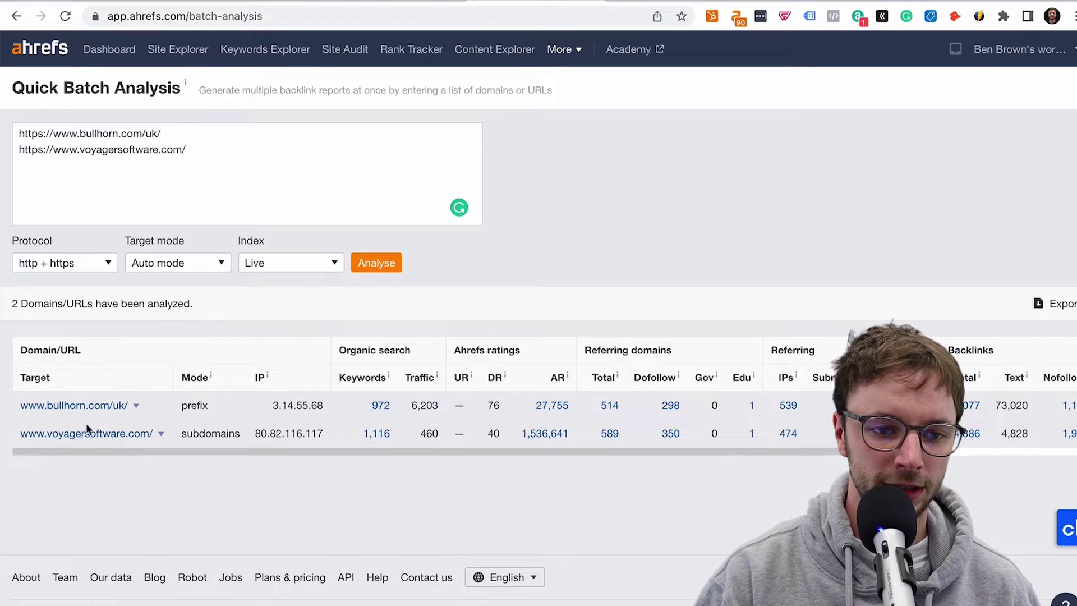
Compare the organic search, Ahrefs ratings, referring domains and backlinks of Bullhorn UK and Voyager Software in the batch analysis, glancing at Bullhorn's homepage
{"action": "left_click_drag", "start_coordinate": [353, 452], "coordinate": [161, 452]}
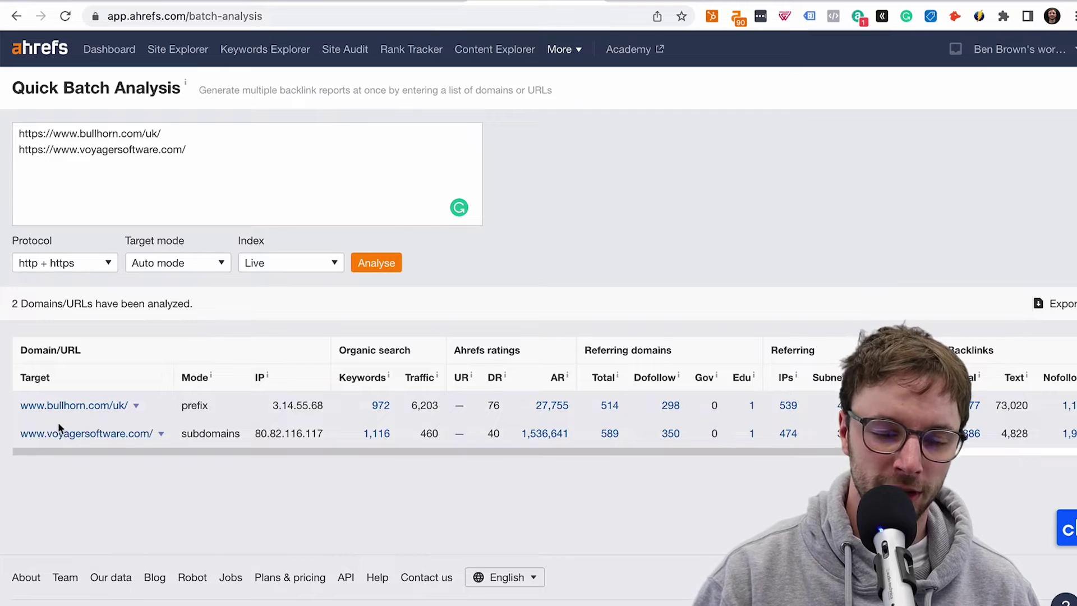
{"action": "left_click_drag", "start_coordinate": [291, 450], "coordinate": [493, 451]}
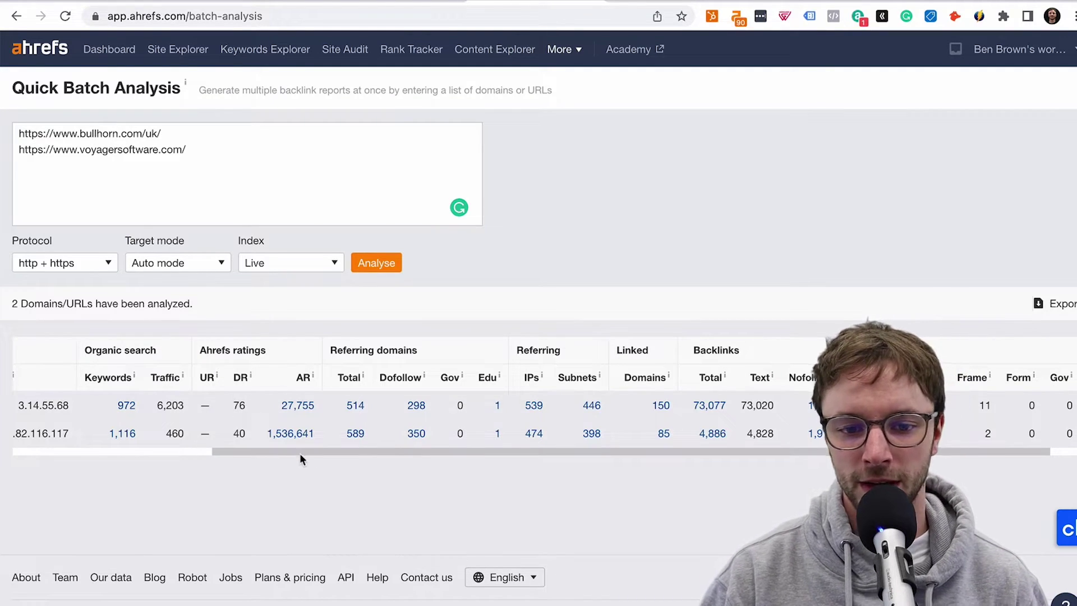
{"action": "scroll", "coordinate": [301, 451], "scroll_direction": "left", "scroll_amount": 5}
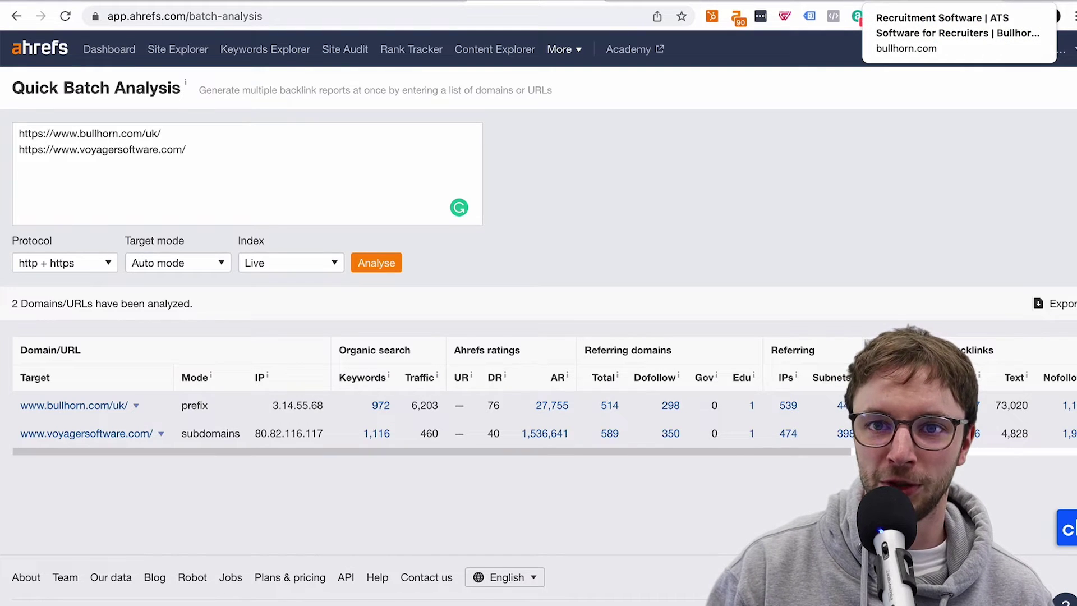
{"action": "key", "text": "ctrl+Tab"}
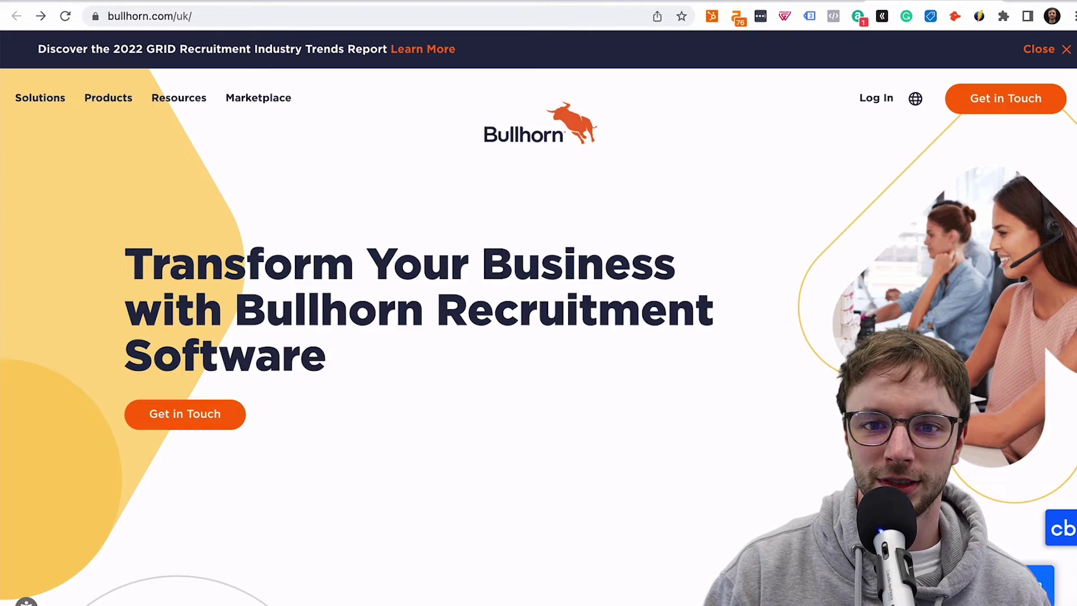
{"action": "key", "text": "ctrl+shift+Tab"}
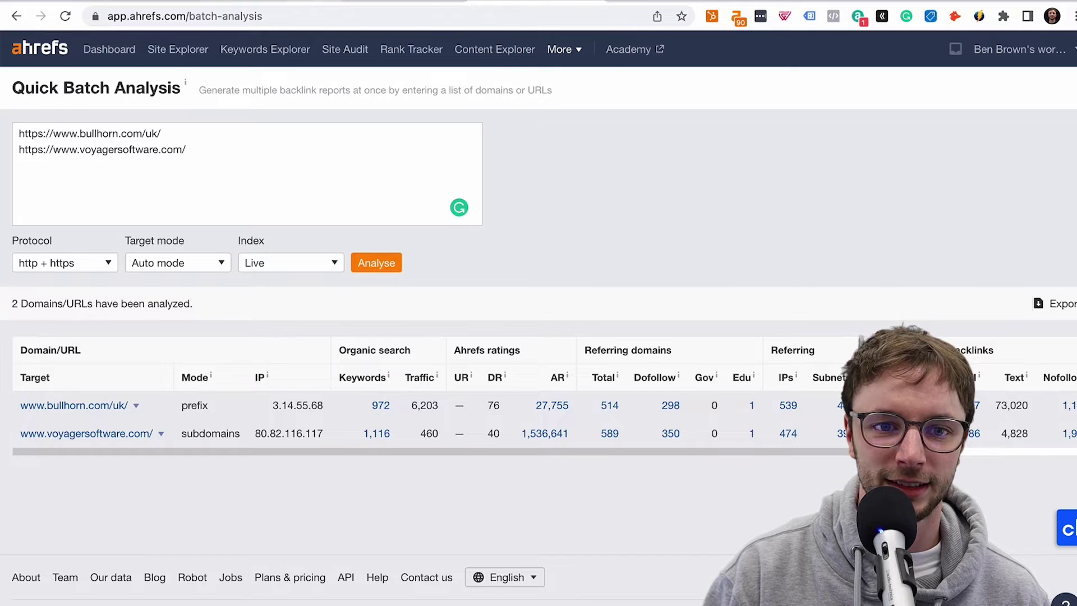
Examine Bullhorn's top United Kingdom ads and open the destination page of the ad "Bullhorn Recruiting Software - Recruiting Agency Software"
{"action": "key", "text": "ctrl+Tab"}
{"action": "left_click", "coordinate": [23, 433]}
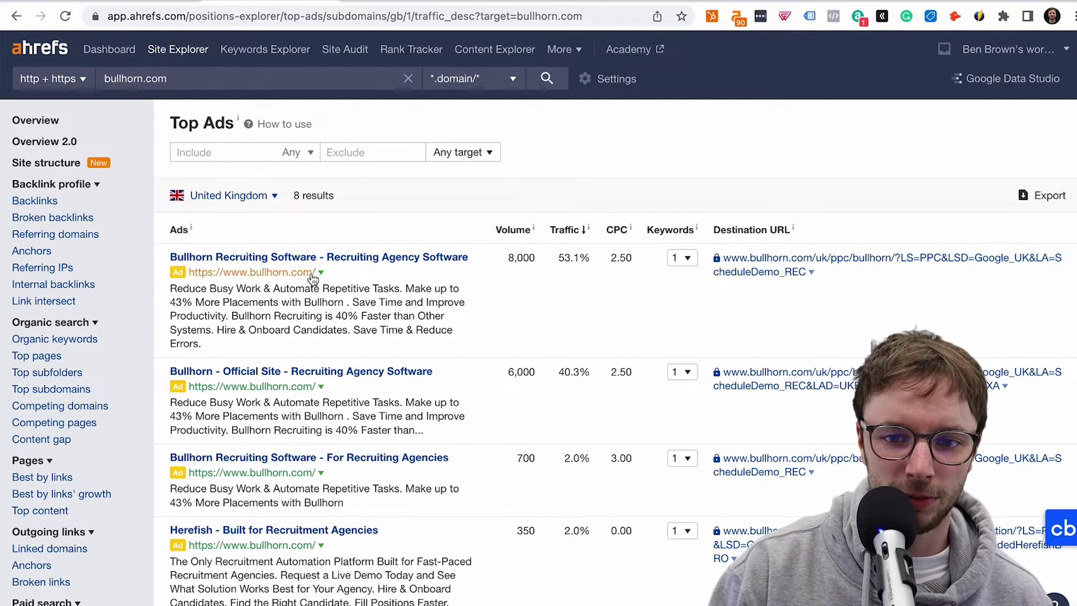
{"action": "left_click", "coordinate": [756, 261]}
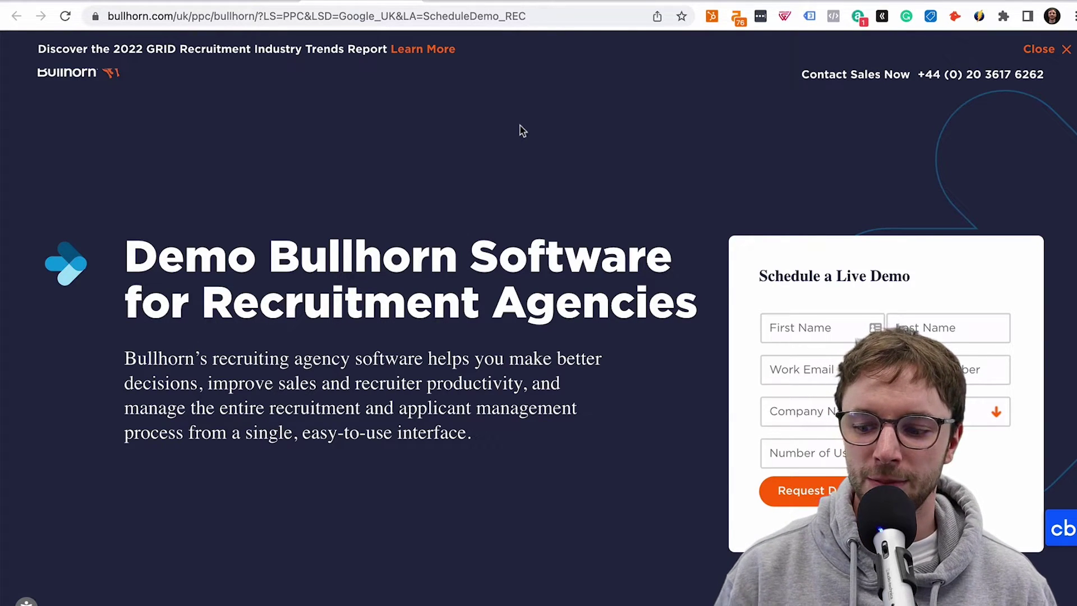
Review Bullhorn's PPC landing page from the headline through the key features section and return to the live demo form
{"action": "scroll", "coordinate": [671, 197], "scroll_direction": "down", "scroll_amount": 1}
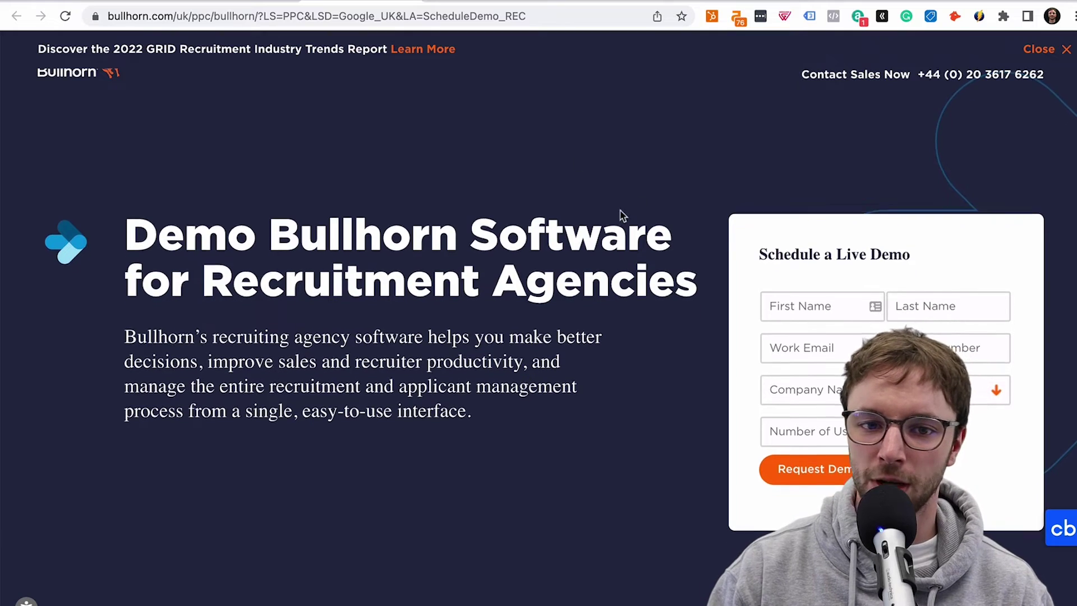
{"action": "scroll", "coordinate": [617, 216], "scroll_direction": "up", "scroll_amount": 1}
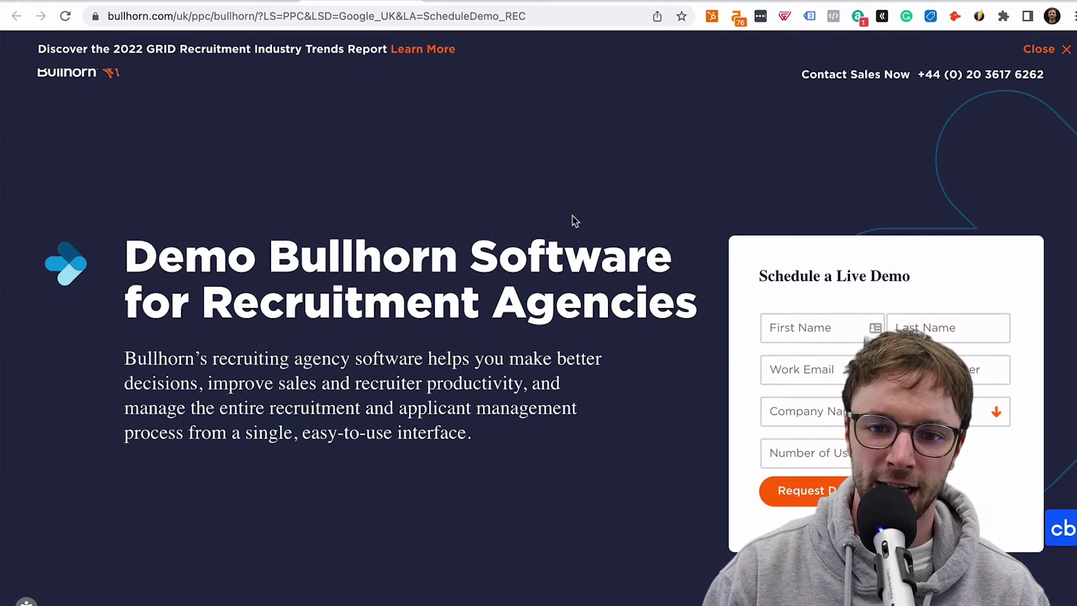
{"action": "scroll", "coordinate": [569, 219], "scroll_direction": "down", "scroll_amount": 10}
{"action": "scroll", "coordinate": [570, 219], "scroll_direction": "up", "scroll_amount": 4}
{"action": "scroll", "coordinate": [570, 223], "scroll_direction": "down", "scroll_amount": 5}
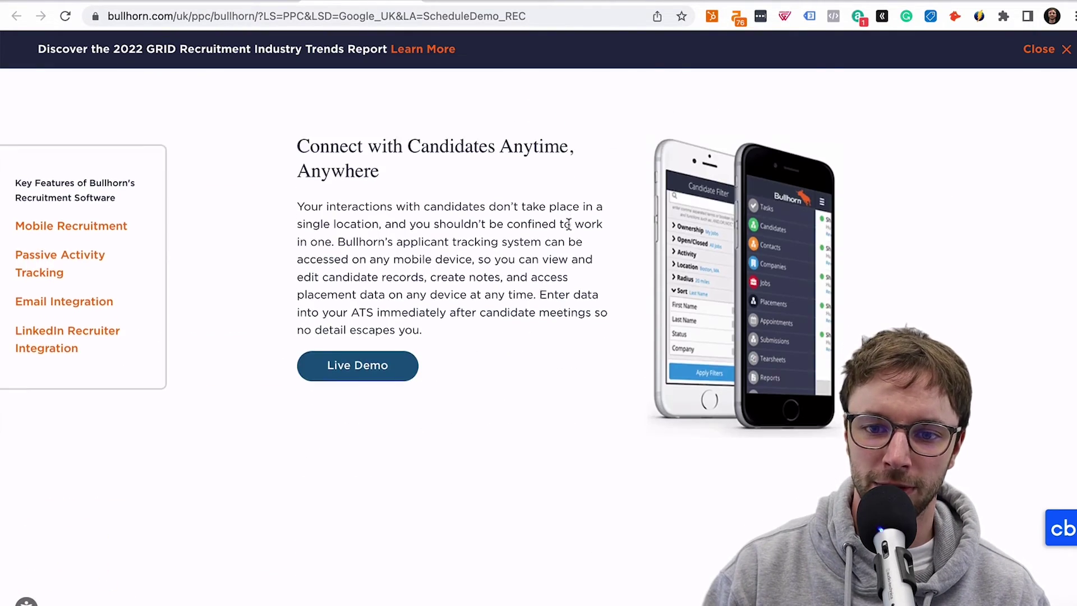
{"action": "scroll", "coordinate": [561, 230], "scroll_direction": "up", "scroll_amount": 10}
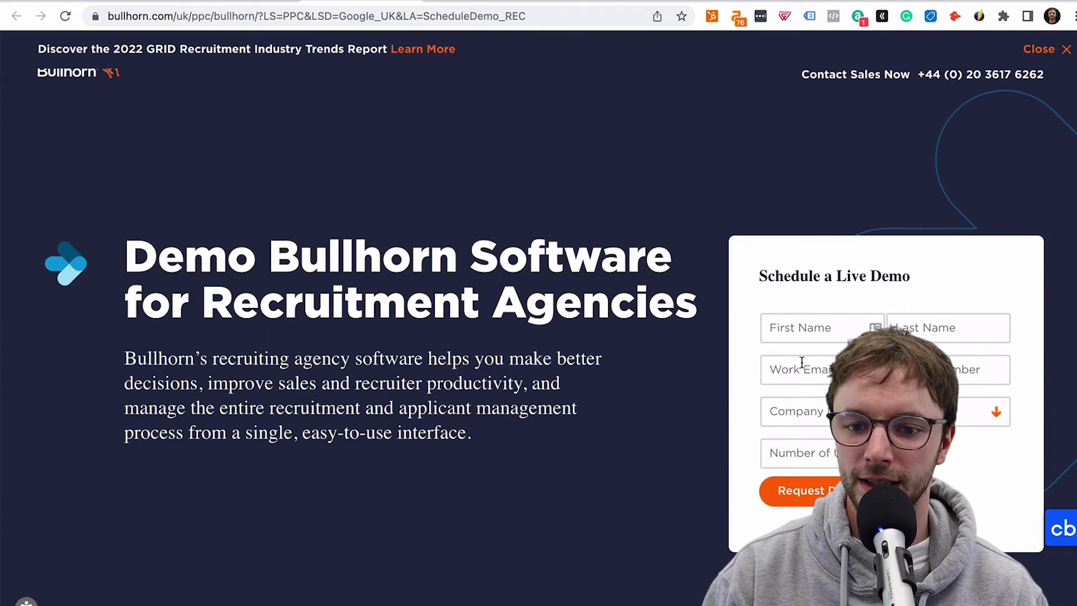
Inspect the HTML of the Schedule a Live Demo form around its hidden form ID field and close the developer tools
{"action": "right_click", "coordinate": [786, 455]}
{"action": "key", "text": "Escape"}
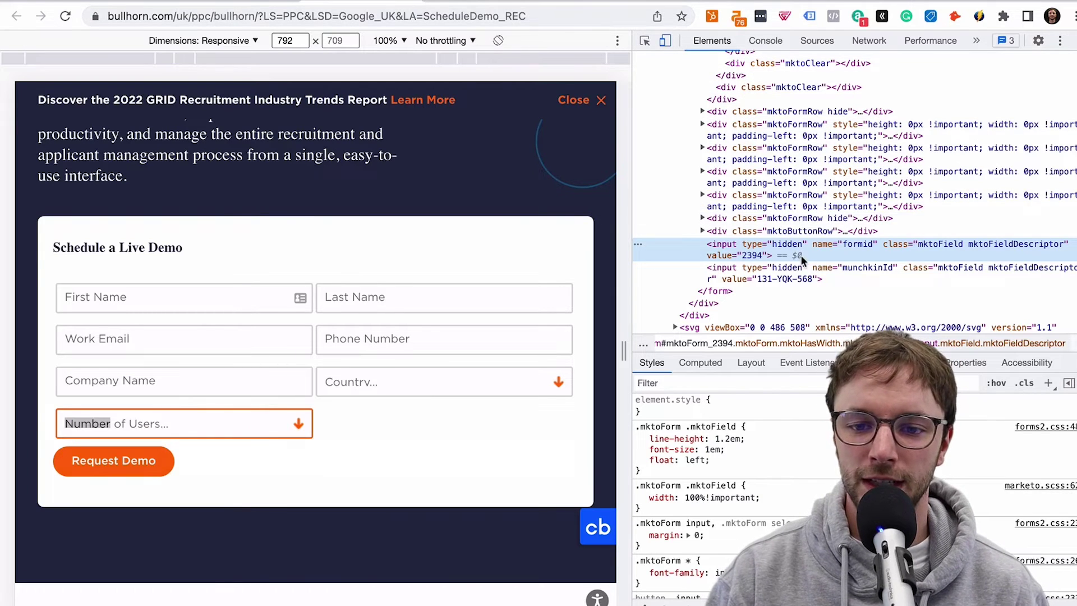
{"action": "scroll", "coordinate": [796, 256], "scroll_direction": "down", "scroll_amount": 1}
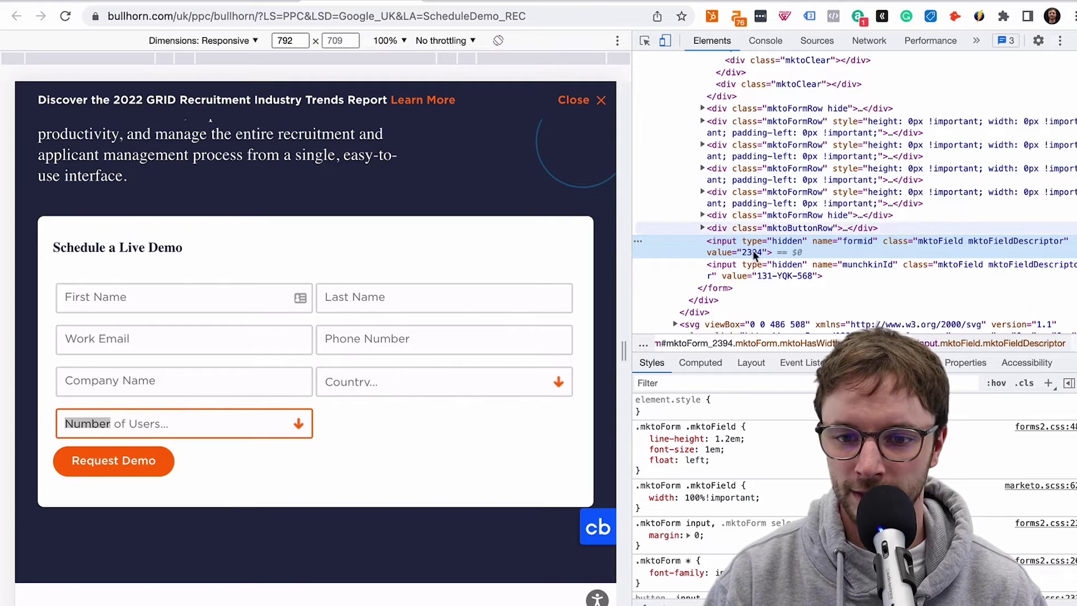
{"action": "scroll", "coordinate": [759, 268], "scroll_direction": "down", "scroll_amount": 1}
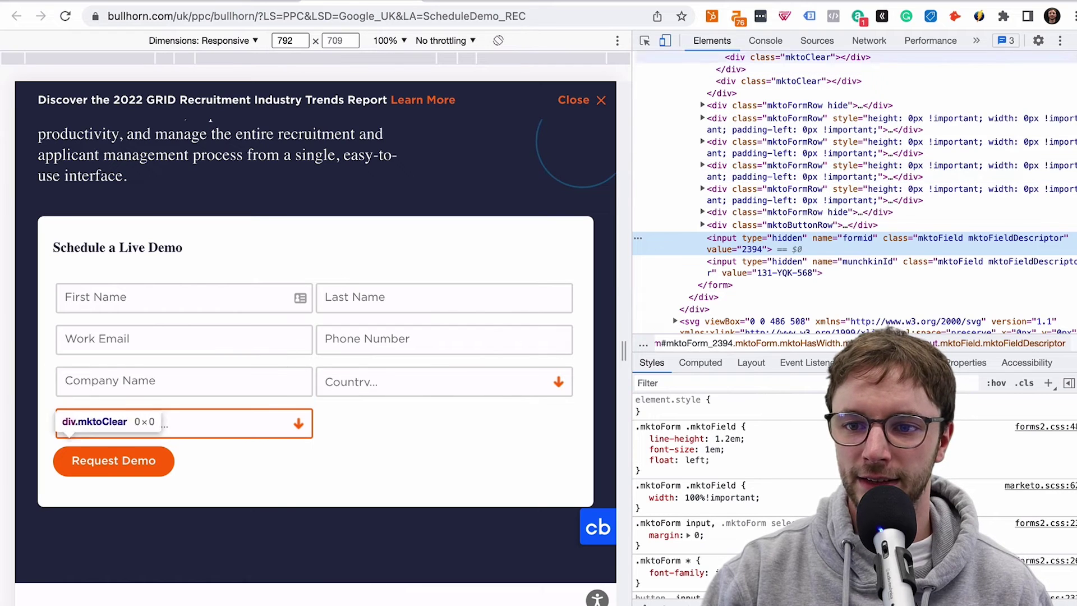
{"action": "key", "text": "super+alt+i"}
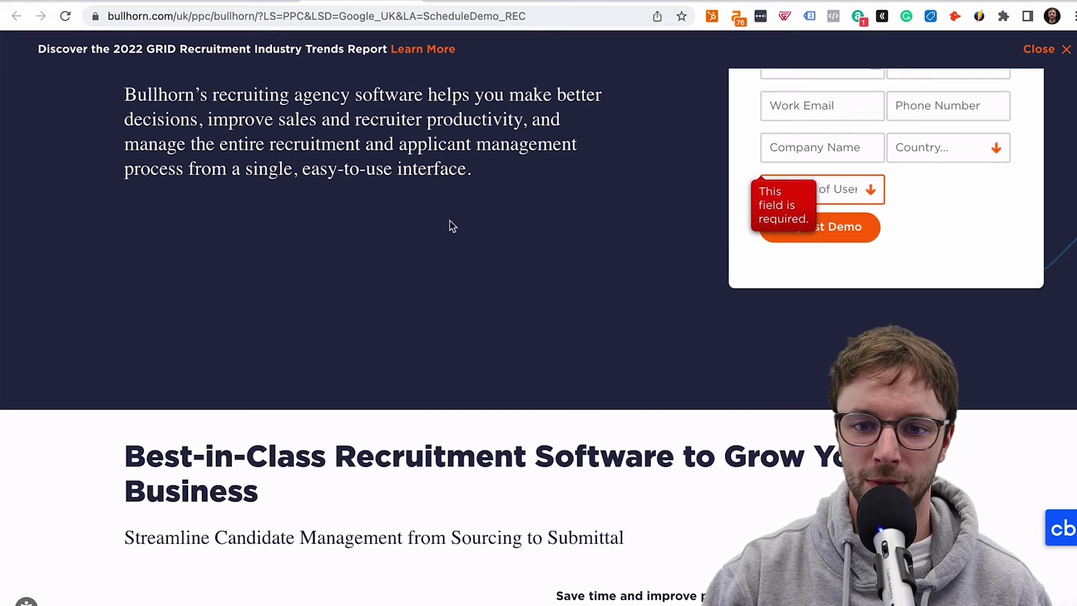
{"action": "scroll", "coordinate": [583, 230], "scroll_direction": "up", "scroll_amount": 5}
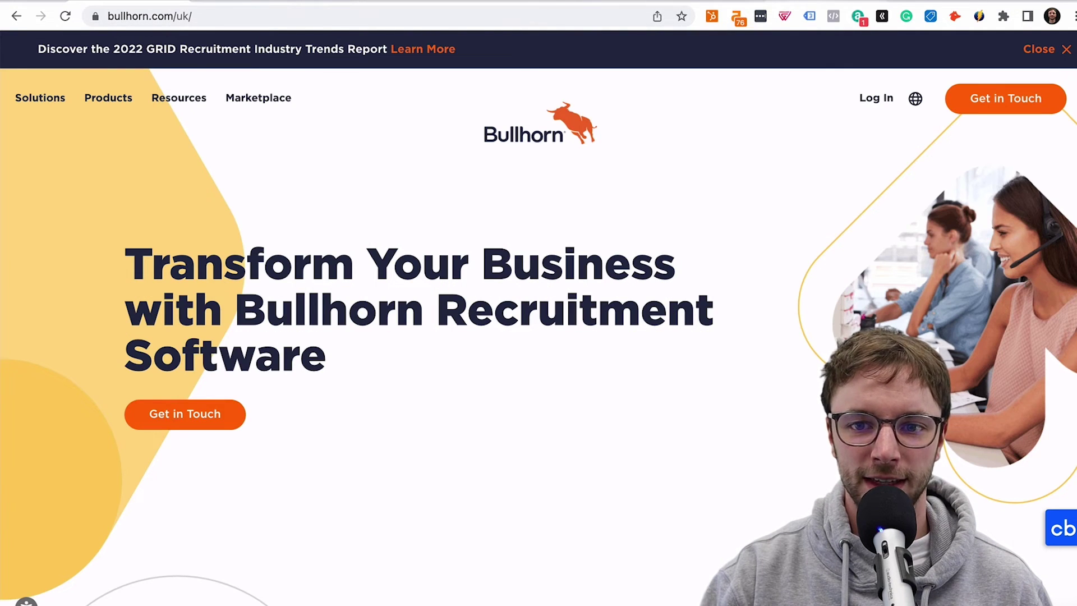
Open the Google results for "bullhorn" and examine the Firefish and Recruiterflow ads alongside Bullhorn's own organic listing
{"action": "key", "text": "super+Left"}
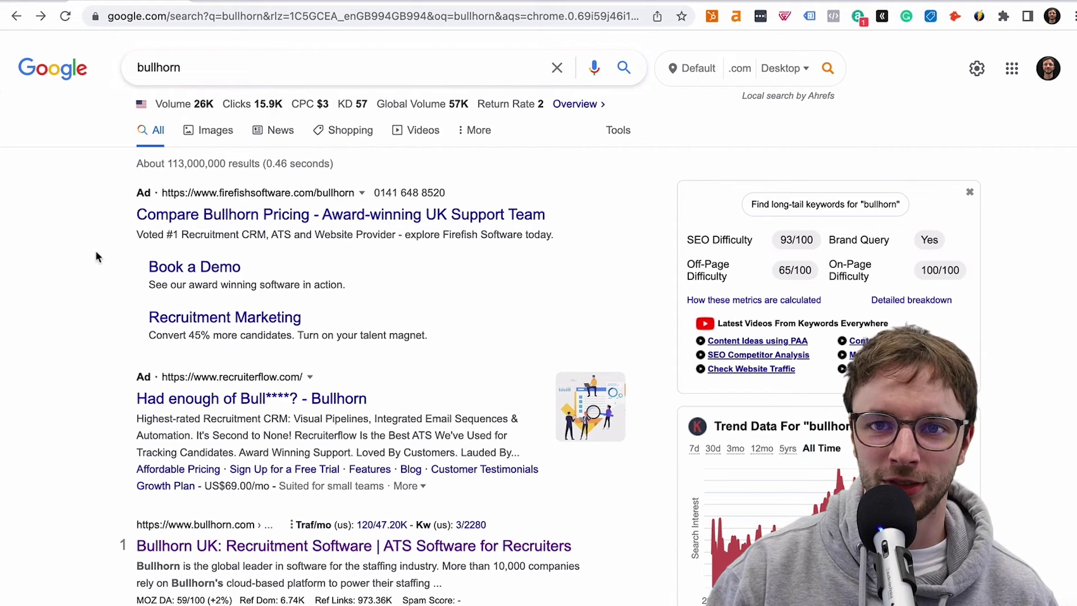
{"action": "scroll", "coordinate": [94, 260], "scroll_direction": "down", "scroll_amount": 2}
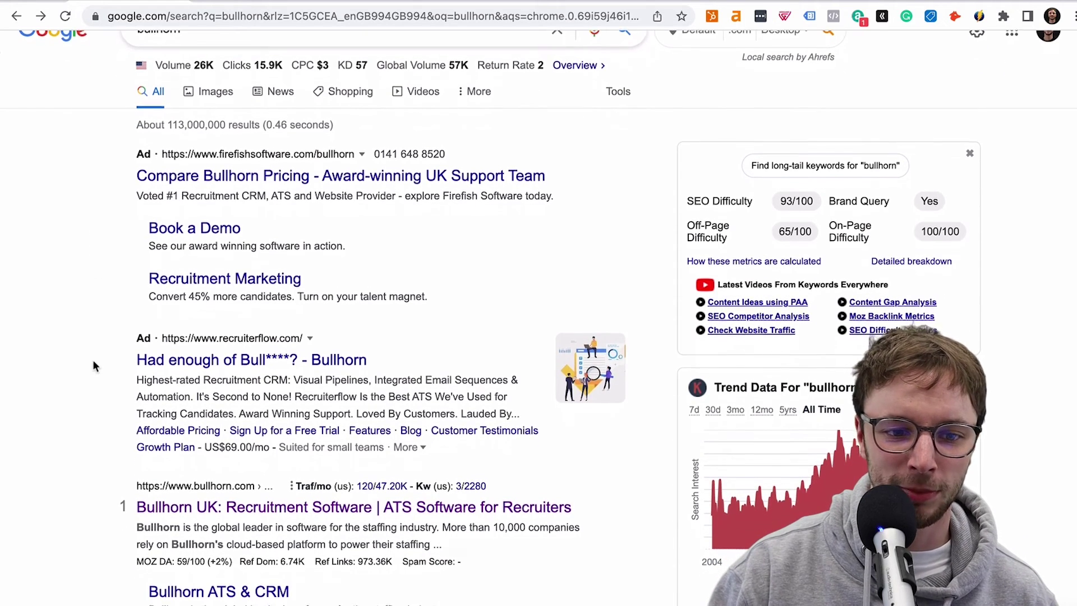
{"action": "scroll", "coordinate": [94, 365], "scroll_direction": "up", "scroll_amount": 2}
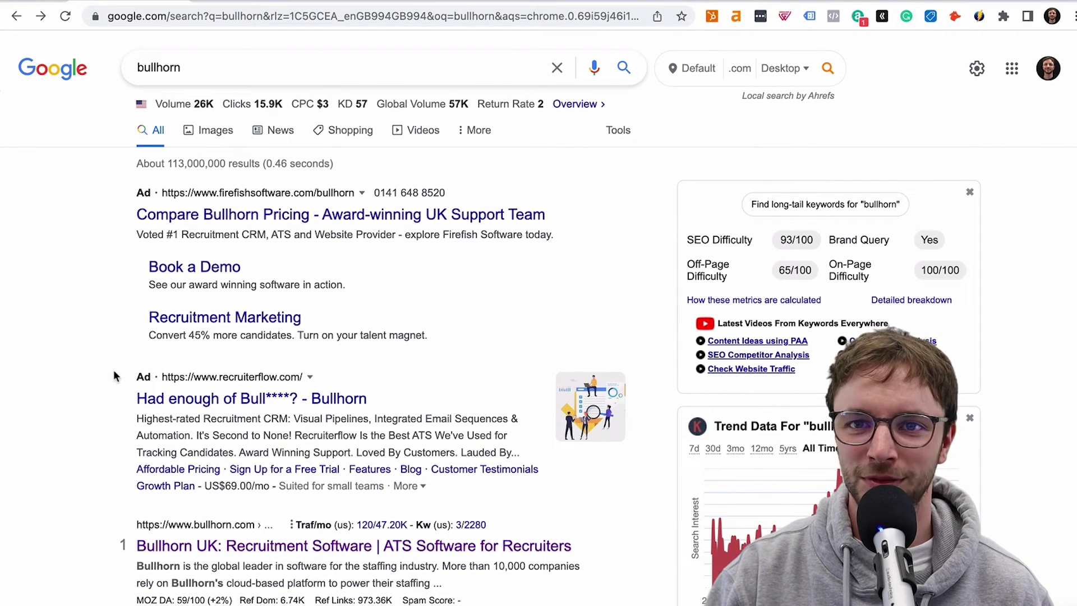
{"action": "scroll", "coordinate": [82, 375], "scroll_direction": "down", "scroll_amount": 1}
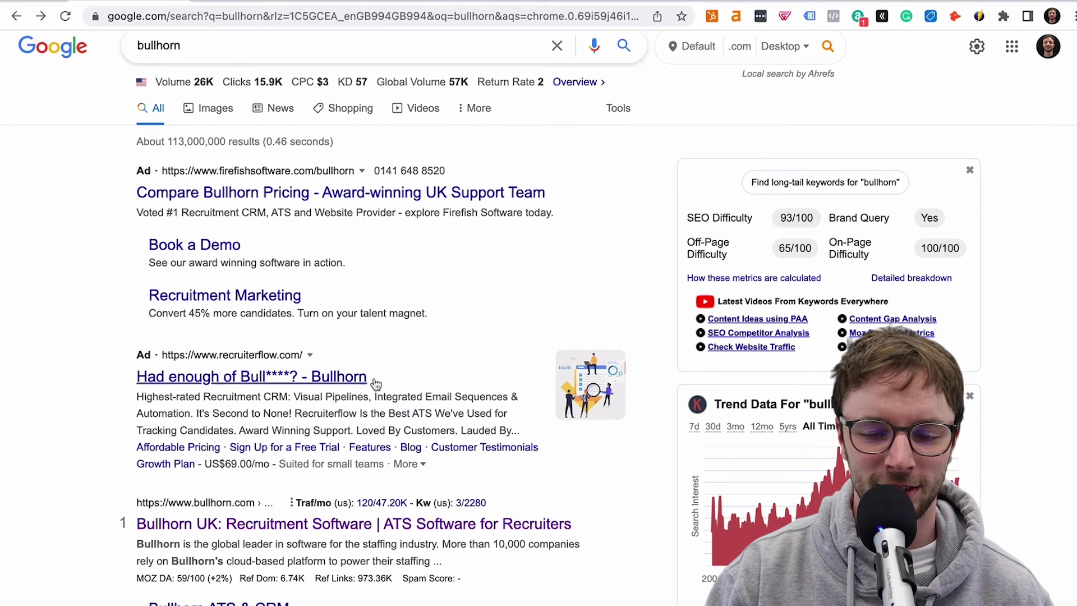
{"action": "scroll", "coordinate": [365, 385], "scroll_direction": "down", "scroll_amount": 1}
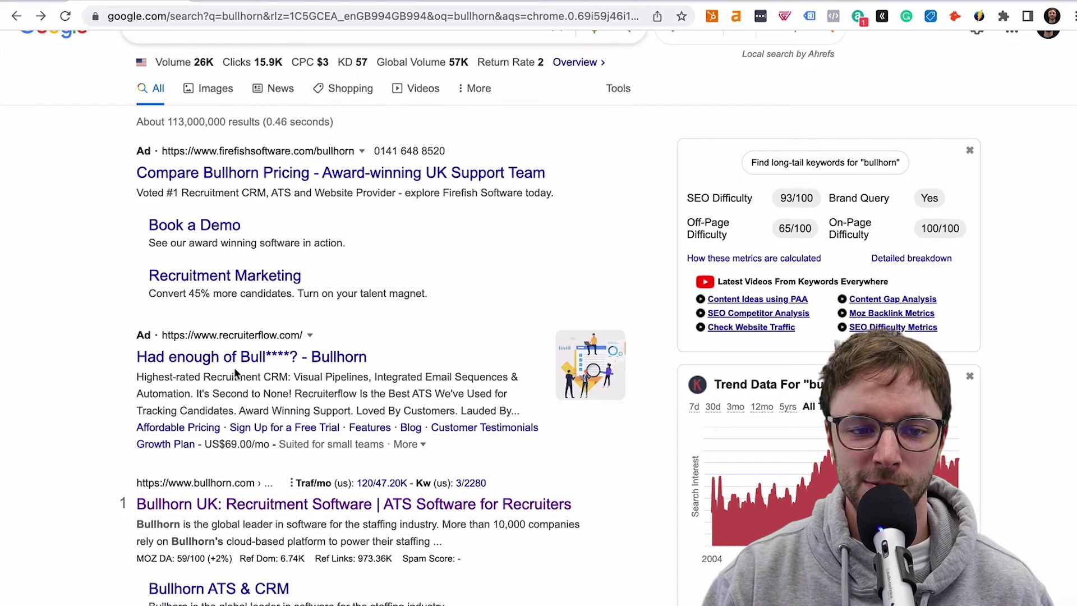
{"action": "scroll", "coordinate": [230, 370], "scroll_direction": "up", "scroll_amount": 2}
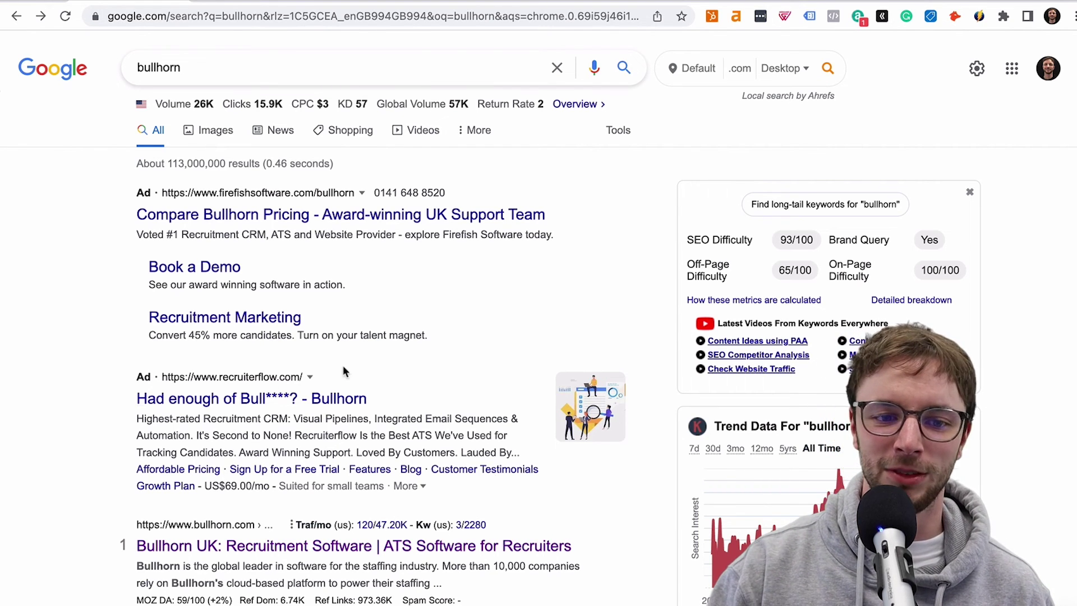
{"action": "scroll", "coordinate": [301, 377], "scroll_direction": "down", "scroll_amount": 4}
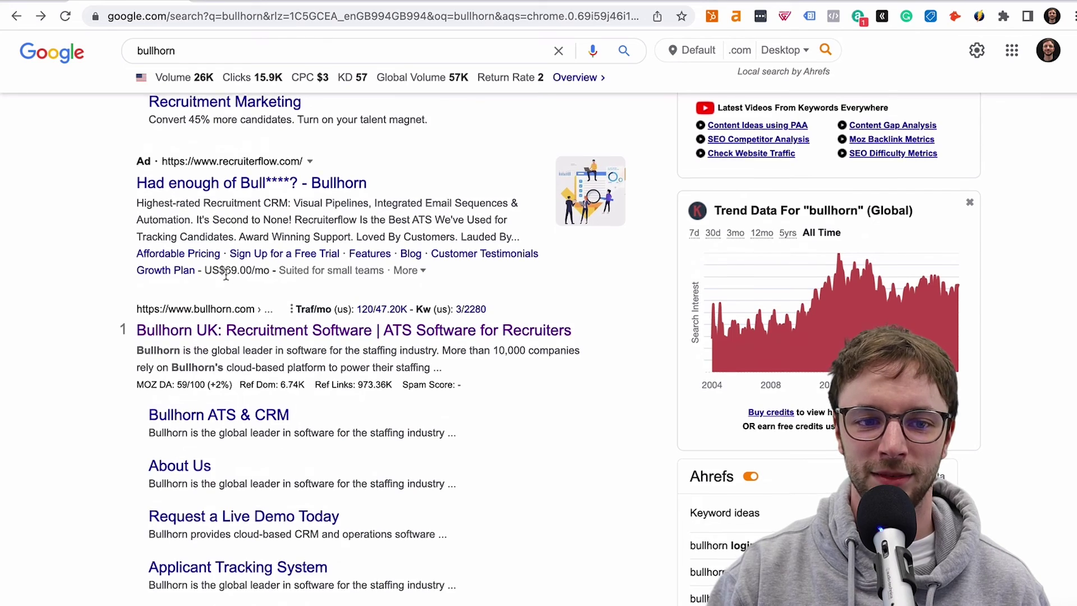
{"action": "scroll", "coordinate": [144, 273], "scroll_direction": "up", "scroll_amount": 1}
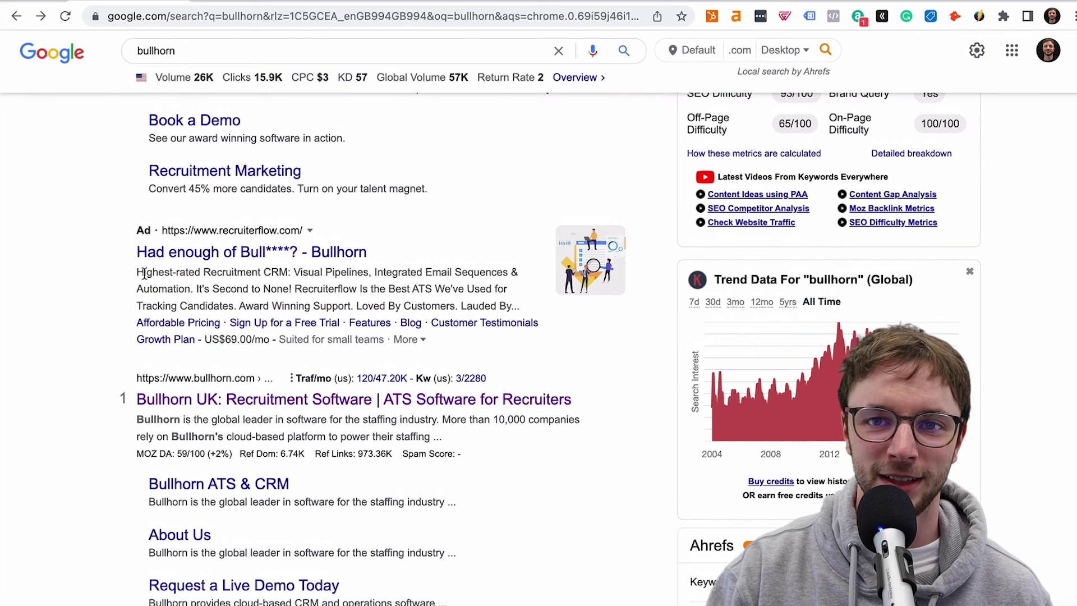
{"action": "scroll", "coordinate": [143, 279], "scroll_direction": "down", "scroll_amount": 1}
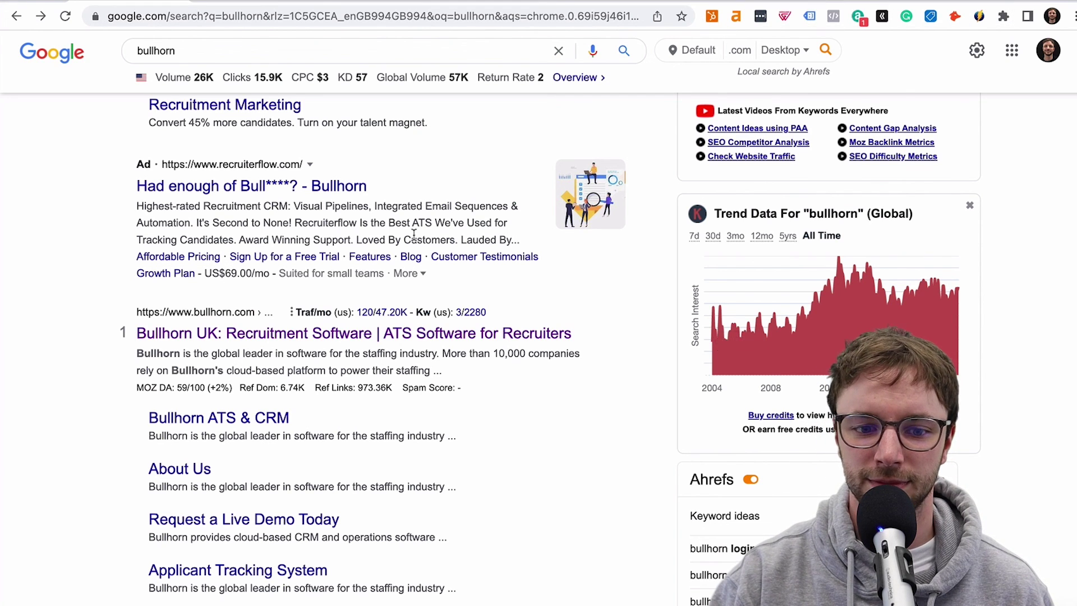
{"action": "mouse_move", "coordinate": [399, 601]}
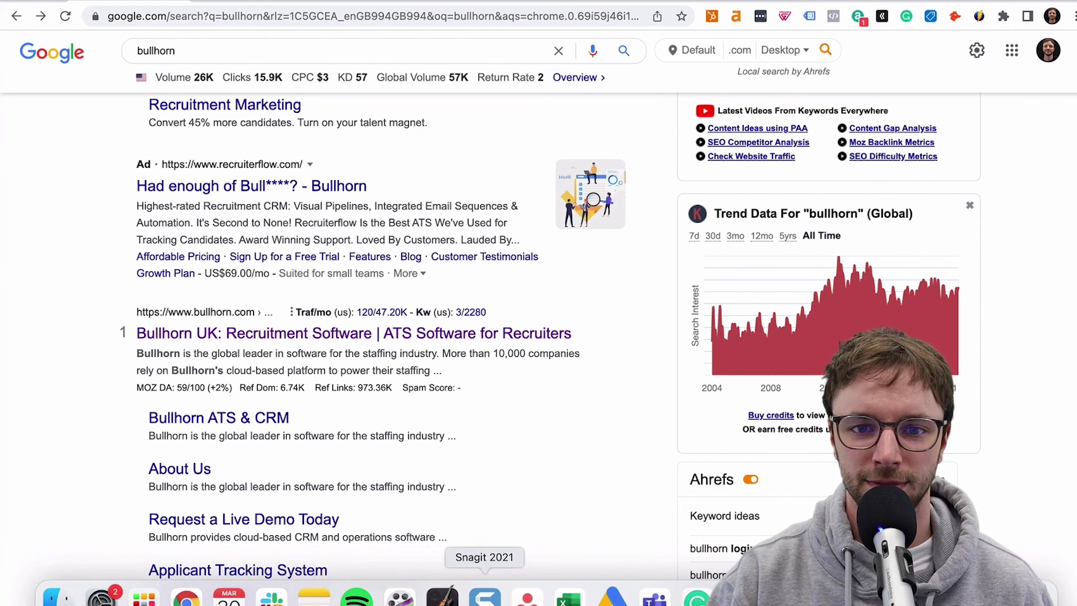
{"action": "left_click", "coordinate": [693, 5]}
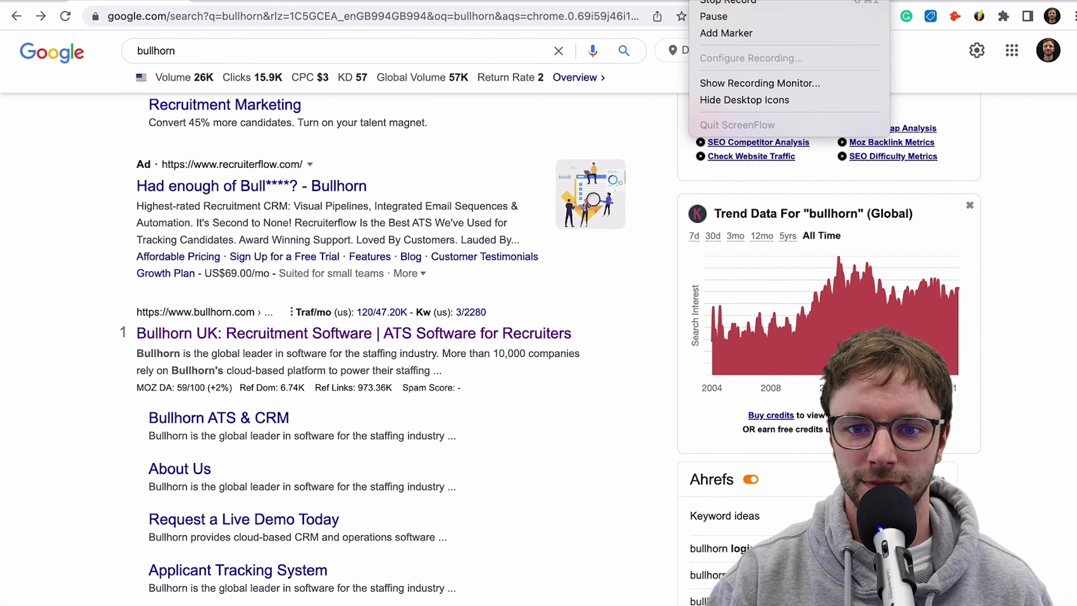